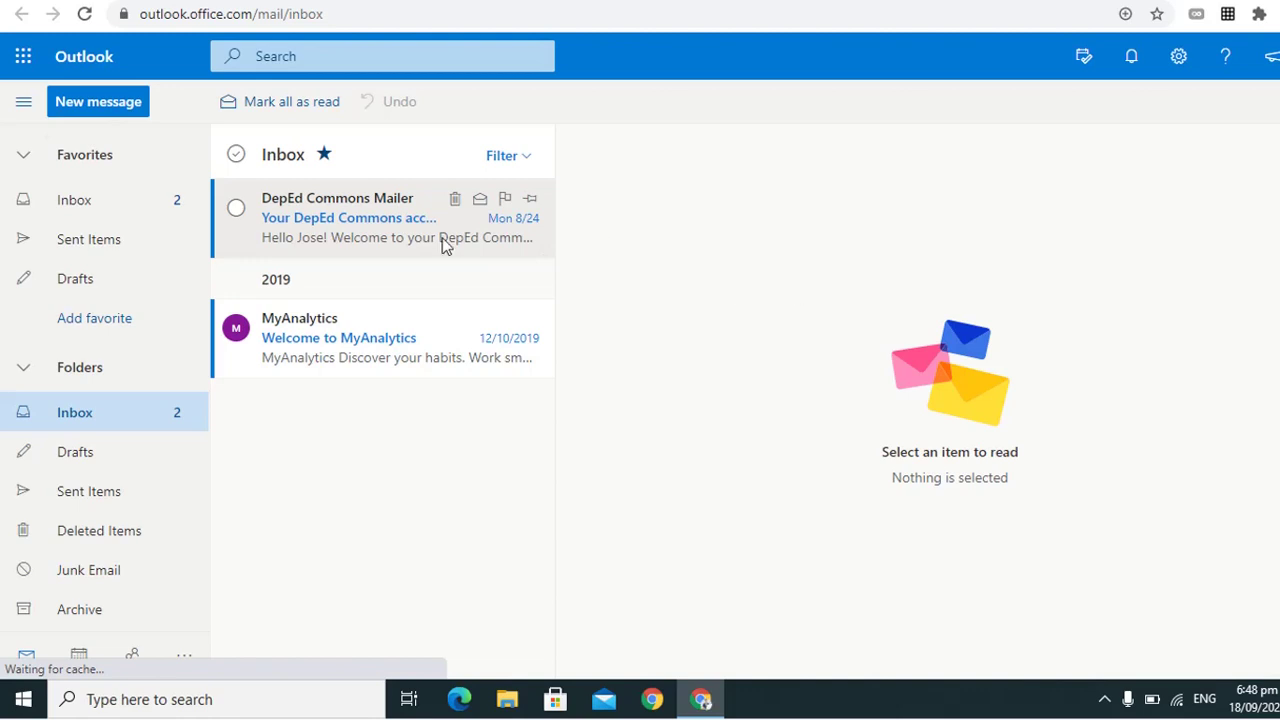
- Open the DepEd Commons account email, dismiss the Outlook welcome tour, and follow the link that activates the account
left_click(338, 217)
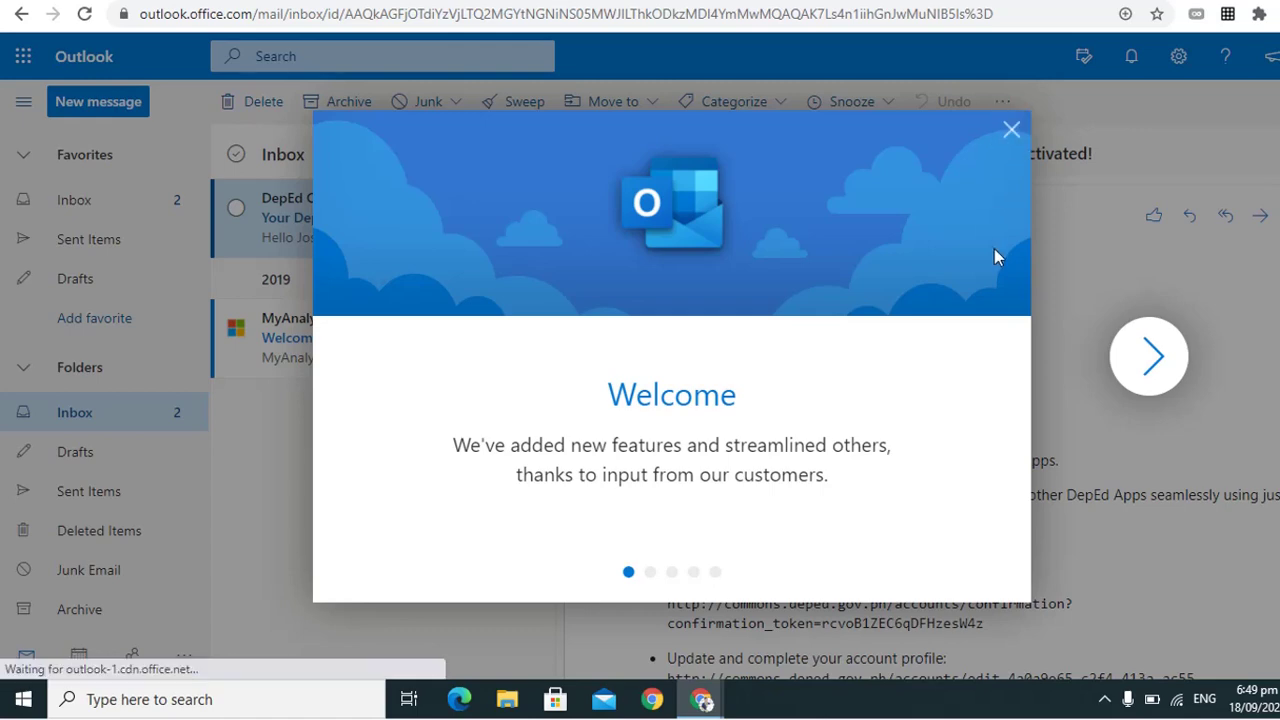
left_click(1038, 355)
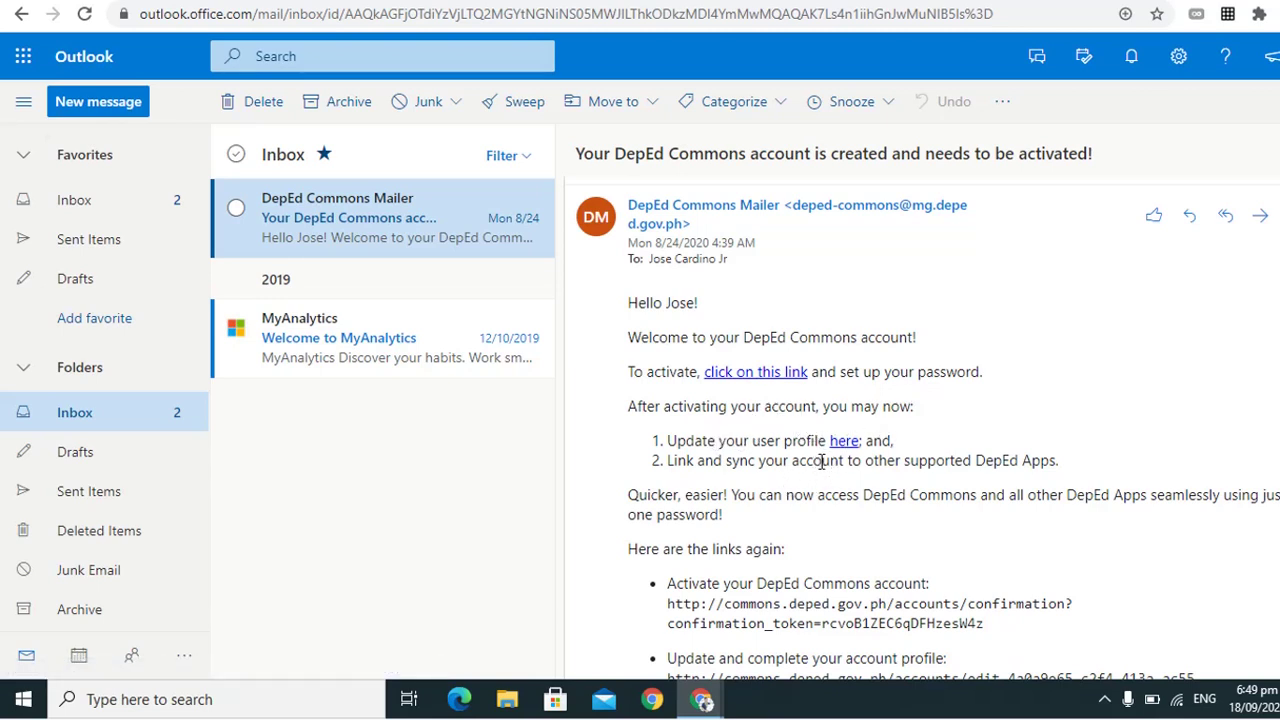
left_click(760, 375)
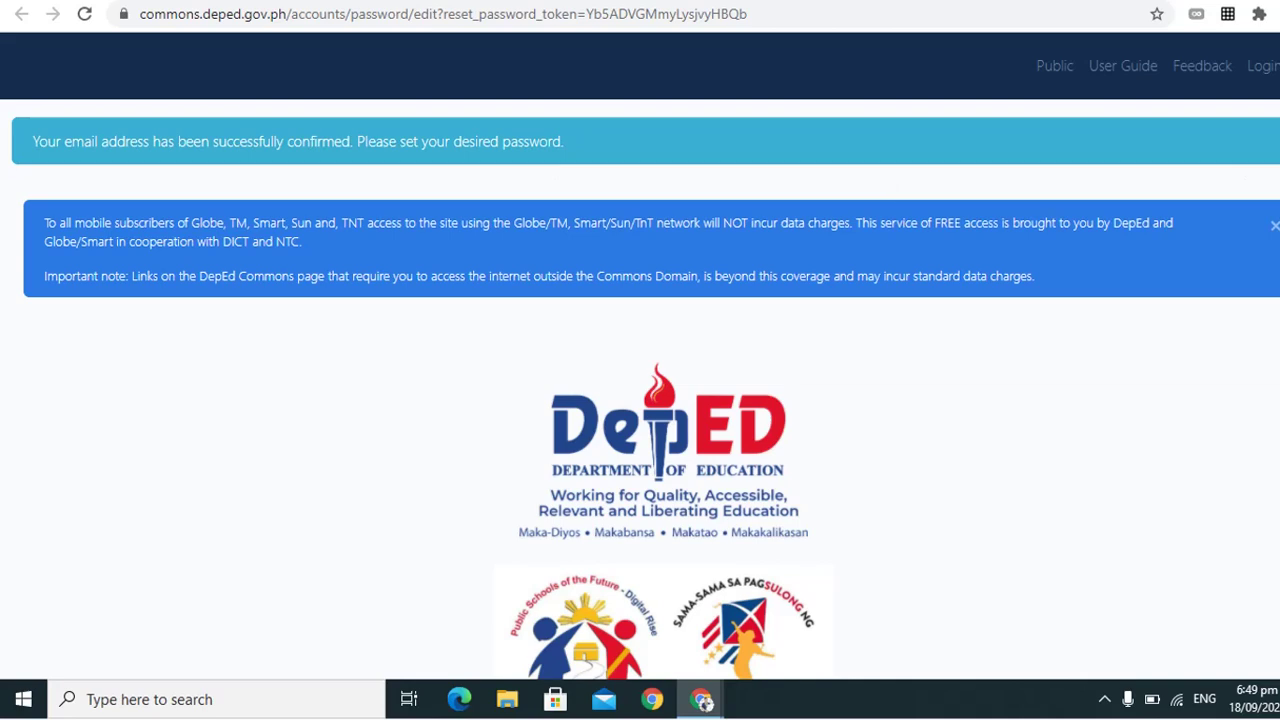
- Enter a new account password in the New password field of the password change form
key("Tab")
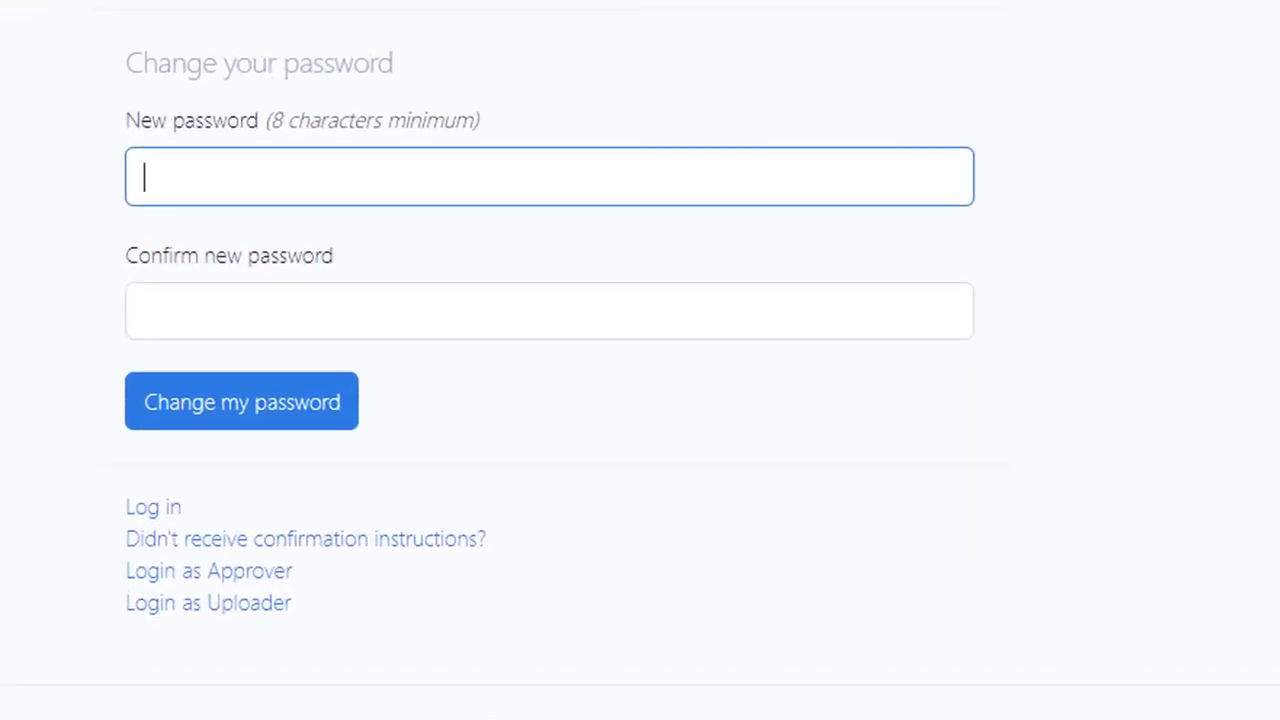
type("•••••••••••")
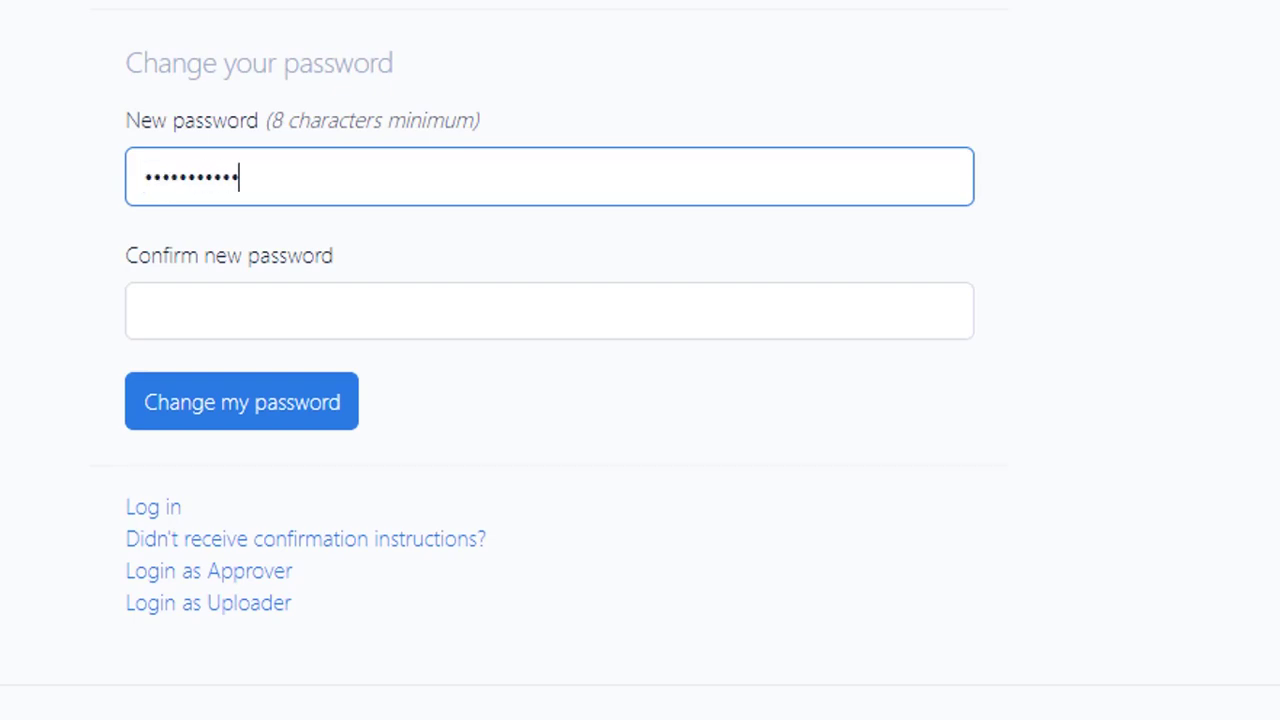
key("BackSpace")
key("BackSpace")
key("BackSpace")
key("BackSpace")
key("BackSpace")
key("BackSpace")
key("BackSpace")
key("BackSpace")
key("BackSpace")
key("BackSpace")
type("•••••••••••••••")
- Repeat the account password in the Confirm new password field and submit the password change
left_click(145, 311)
type("••••••")
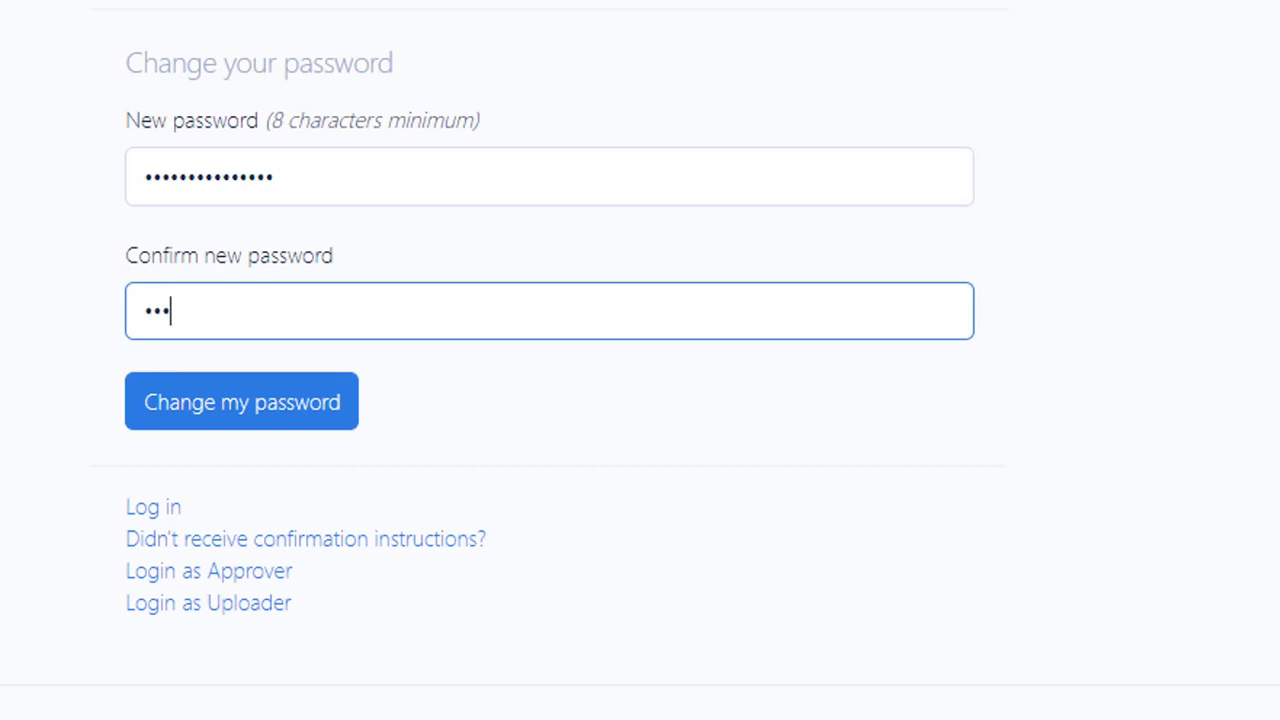
type("••")
key("BackSpace")
key("BackSpace")
key("BackSpace")
key("BackSpace")
key("BackSpace")
key("BackSpace")
type("••")
key("BackSpace")
key("BackSpace")
type("•••••••••••••••")
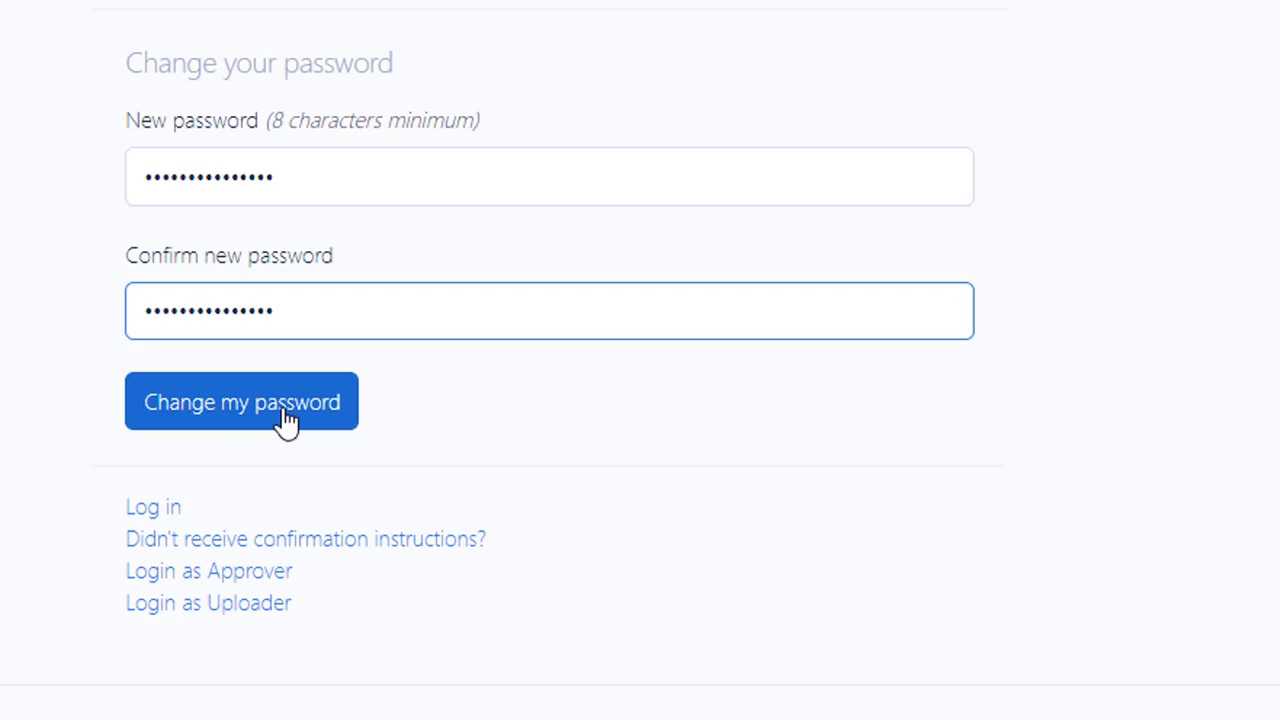
left_click(238, 418)
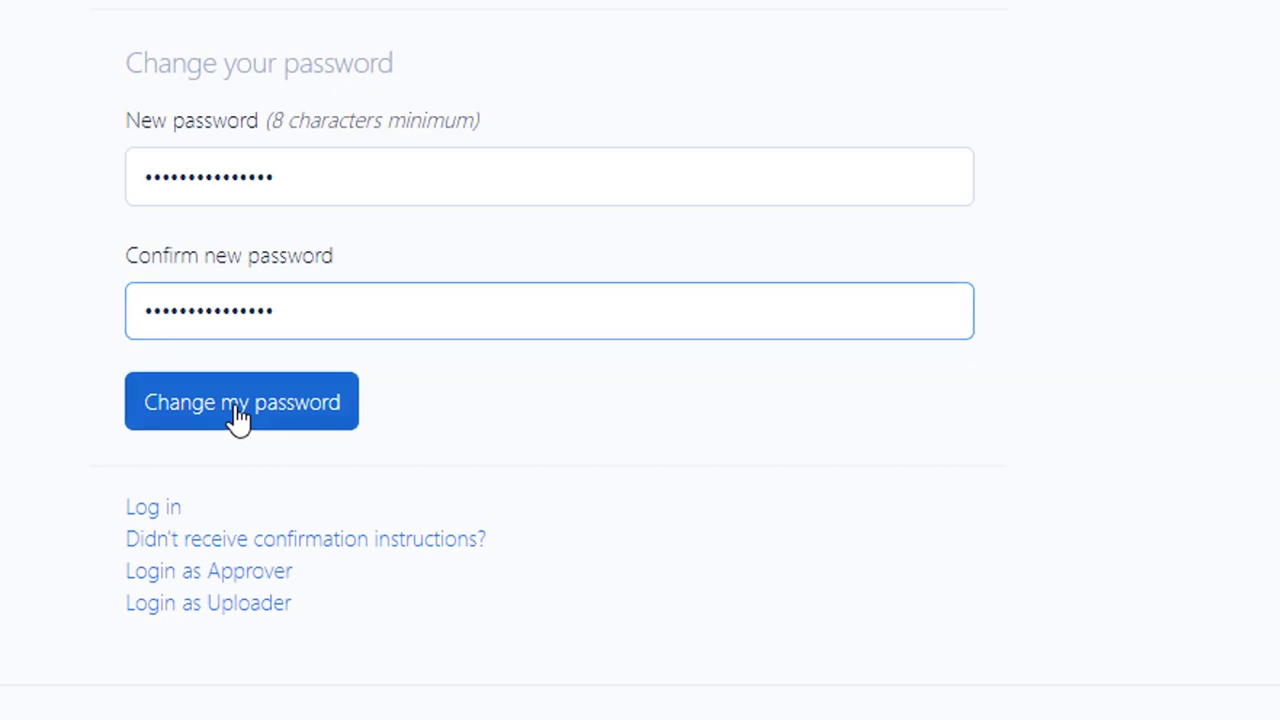
left_click(238, 418)
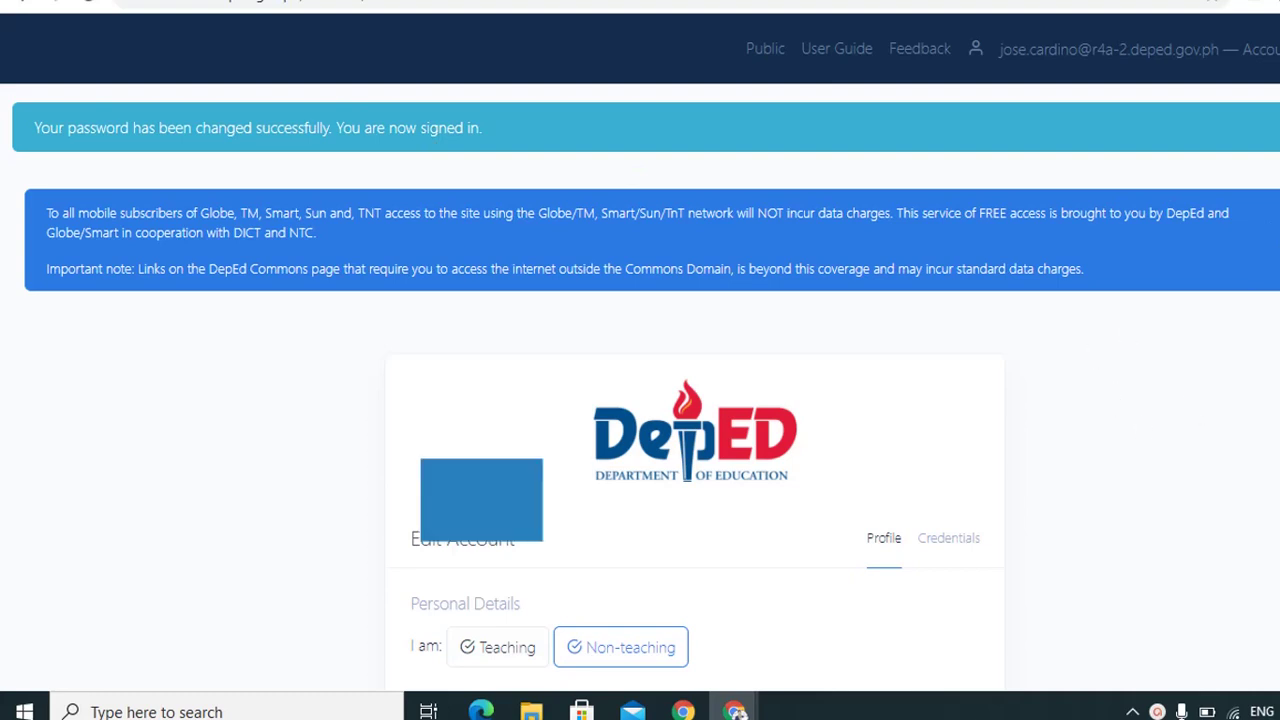
- Set the designation to Teacher III in the account profile and submit the profile update
scroll(640, 350, "down", 1)
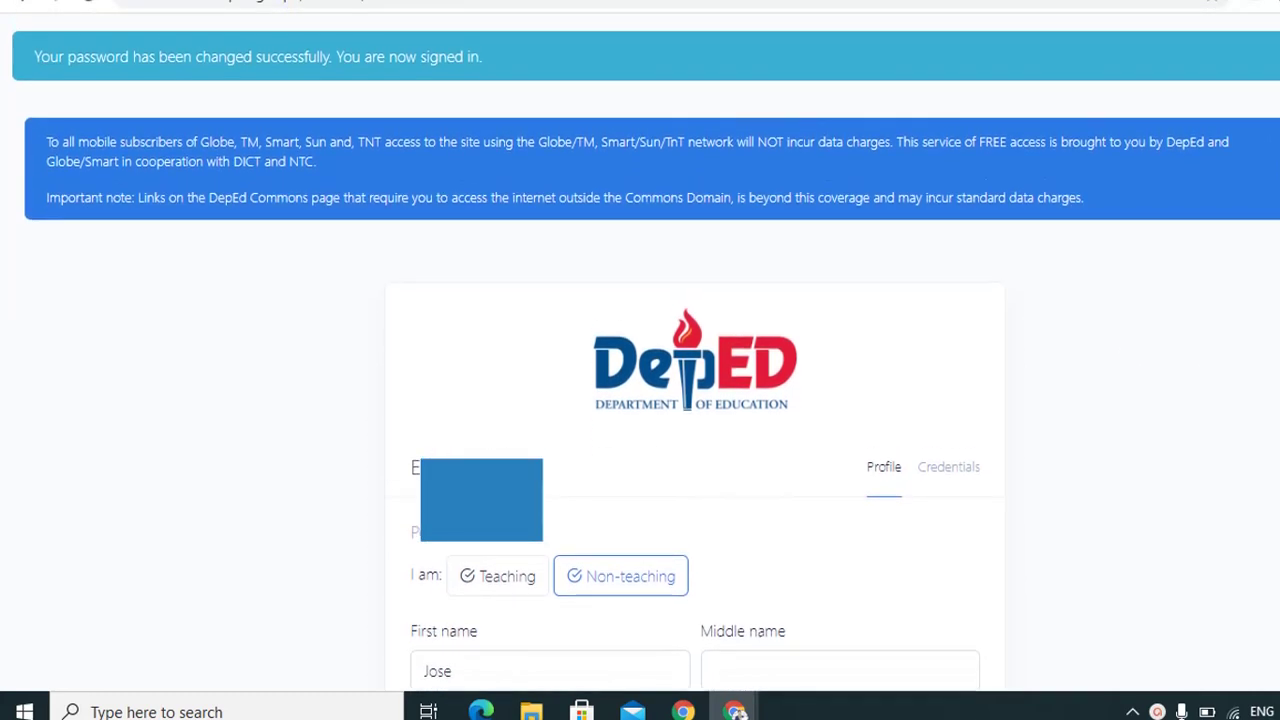
scroll(640, 400, "down", 4)
left_click(513, 582)
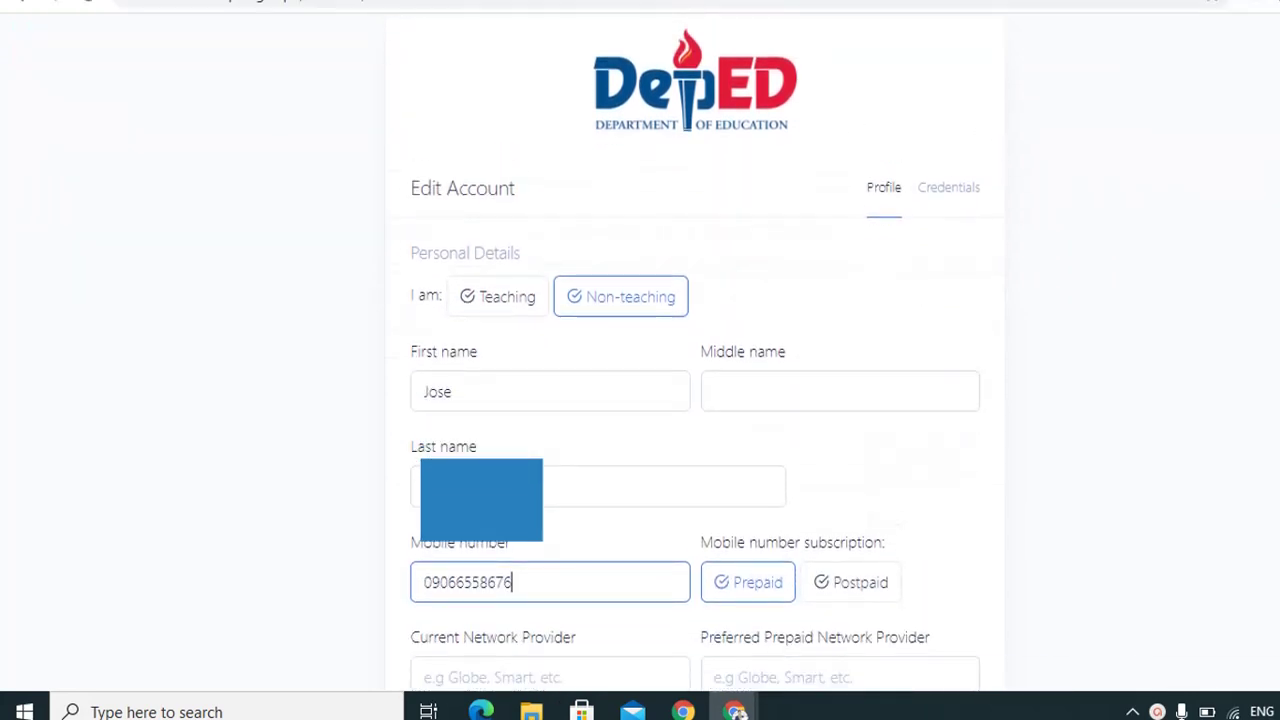
scroll(640, 400, "down", 1)
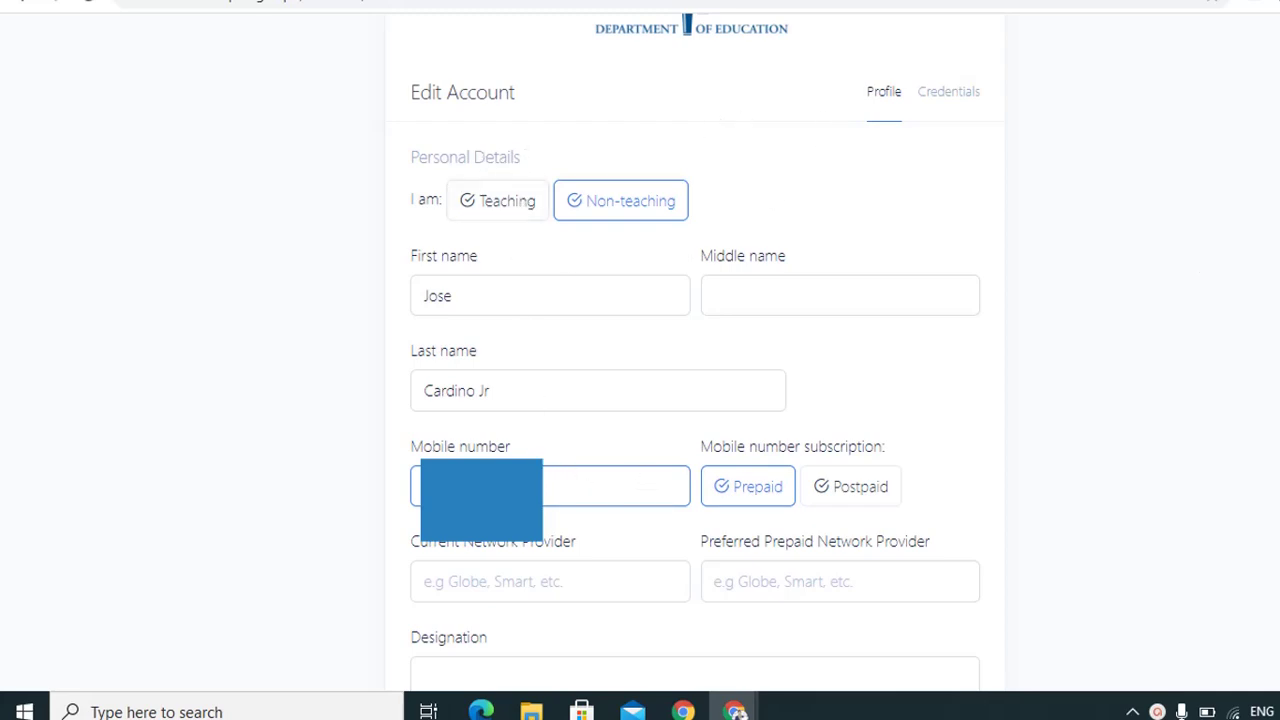
scroll(695, 400, "down", 3)
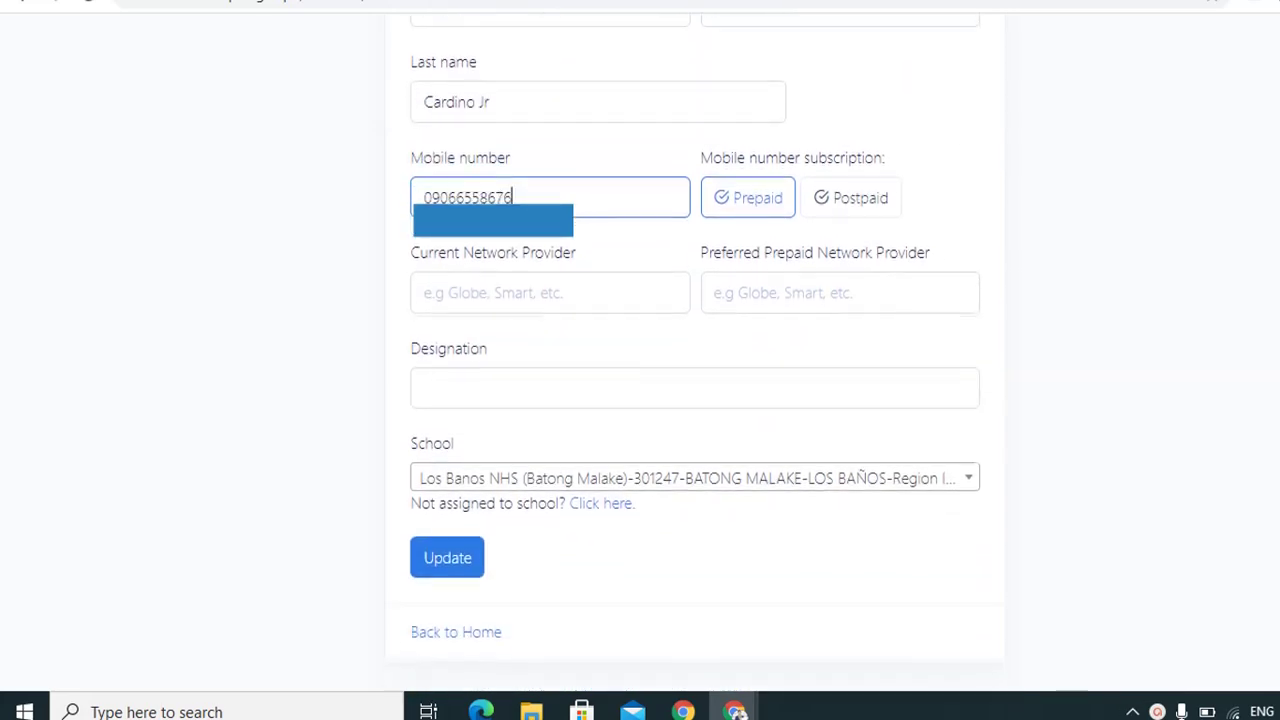
left_click(470, 384)
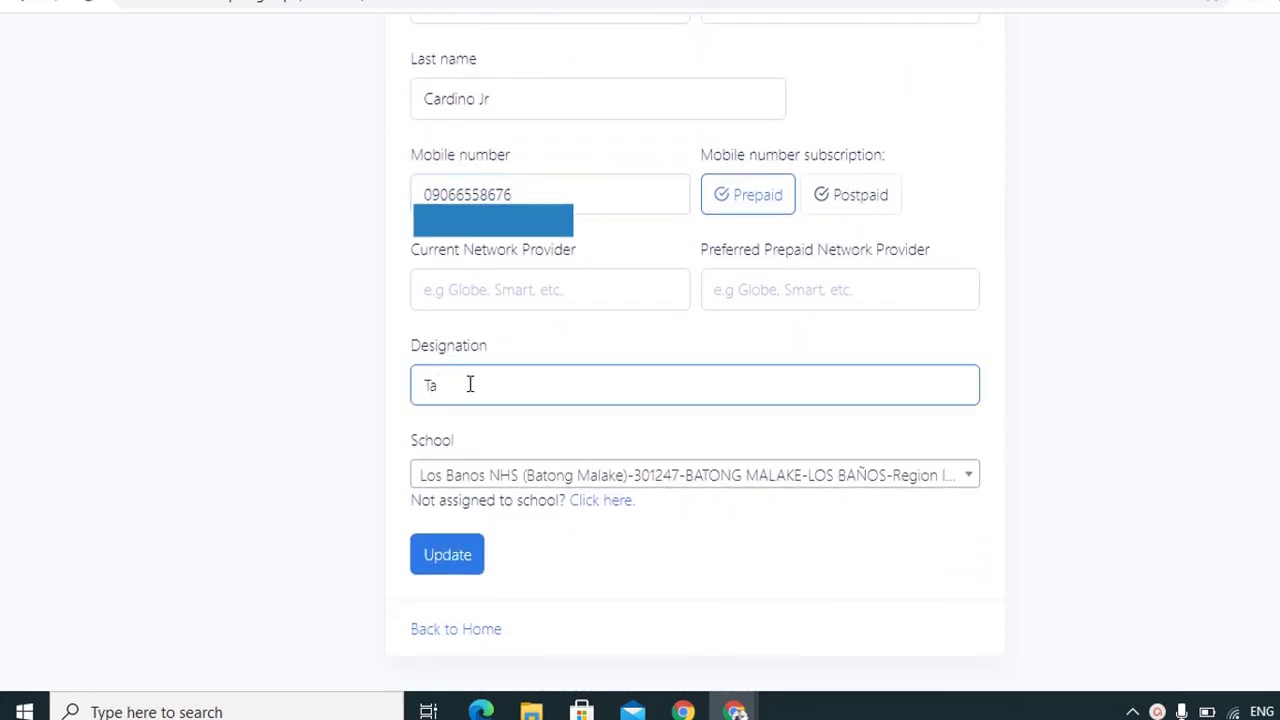
type("Tacher")
type("e")
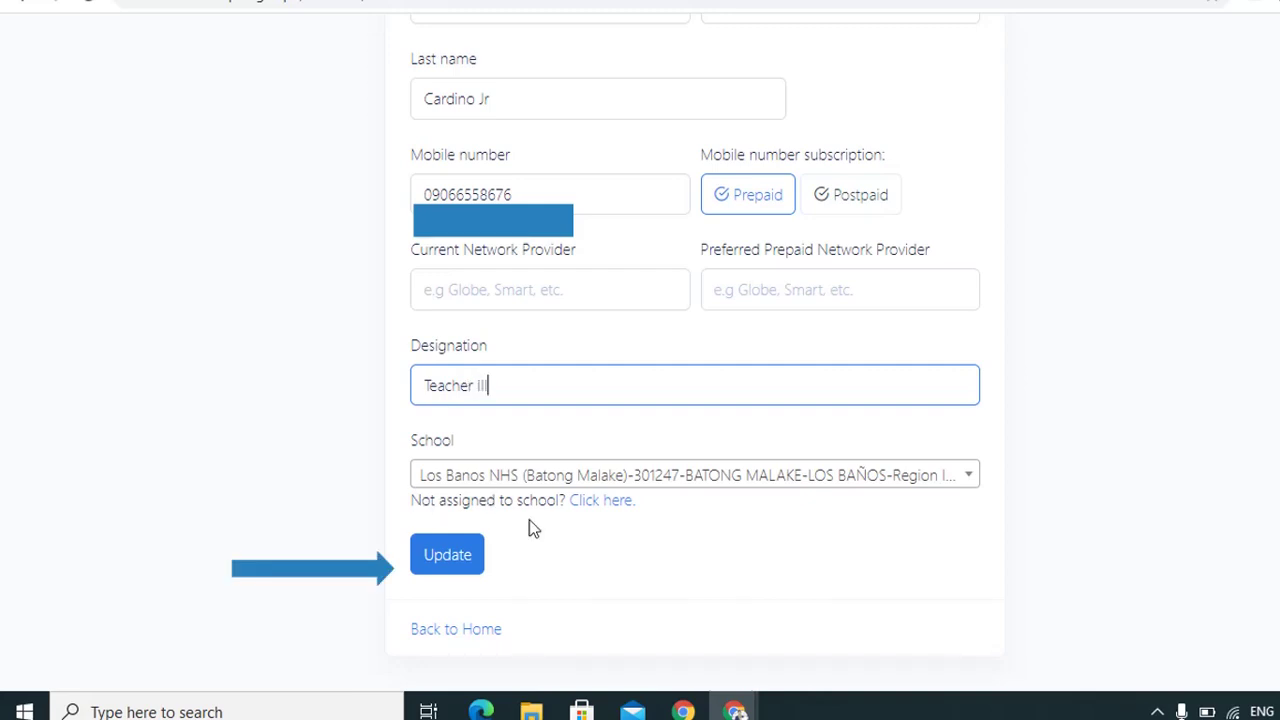
left_click(455, 570)
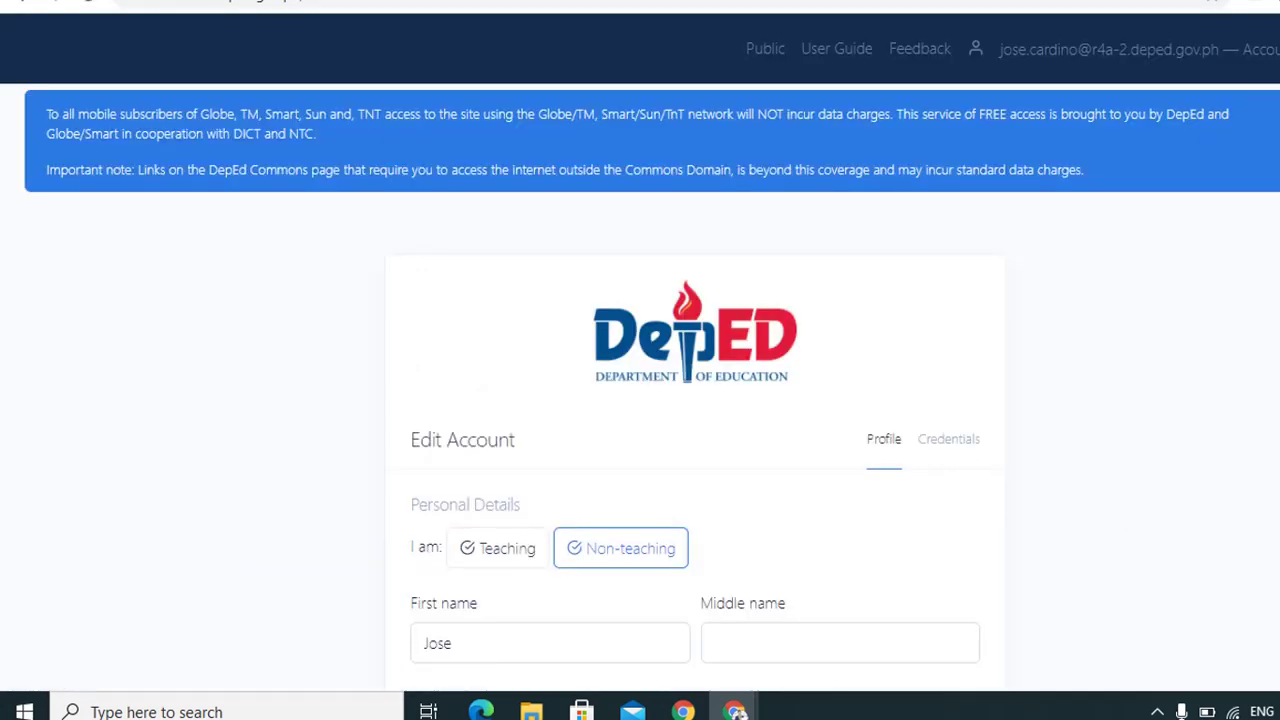
- Review the Edit Account profile form, from the personal details through the network provider, designation and school fields
scroll(695, 400, "down", 5)
scroll(695, 400, "down", 1)
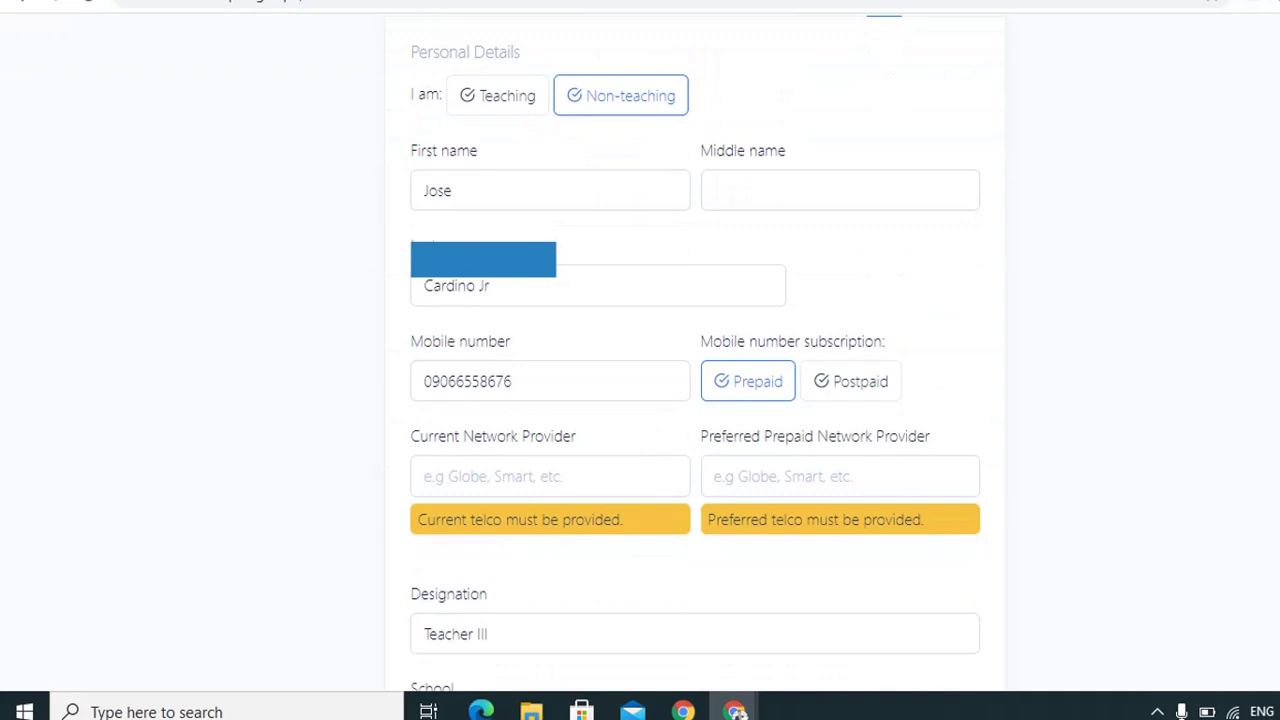
scroll(695, 400, "down", 3)
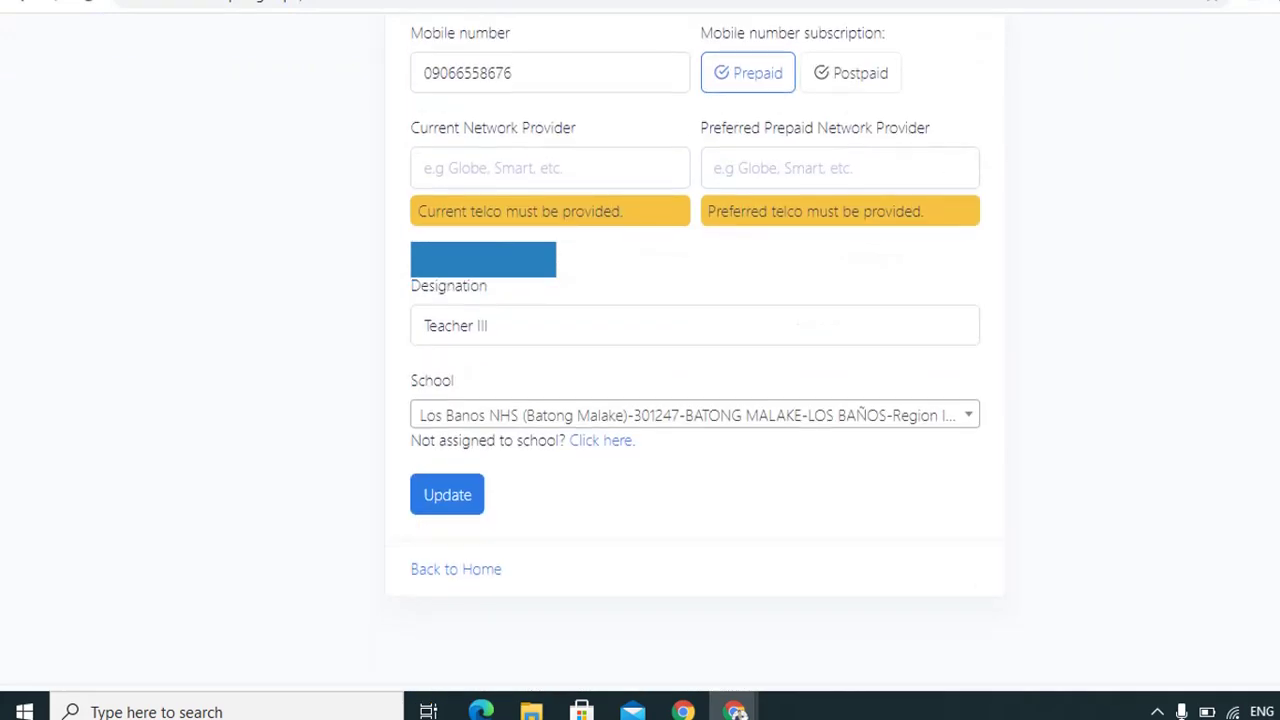
scroll(695, 400, "down", 1)
scroll(695, 400, "up", 1)
scroll(695, 400, "down", 2)
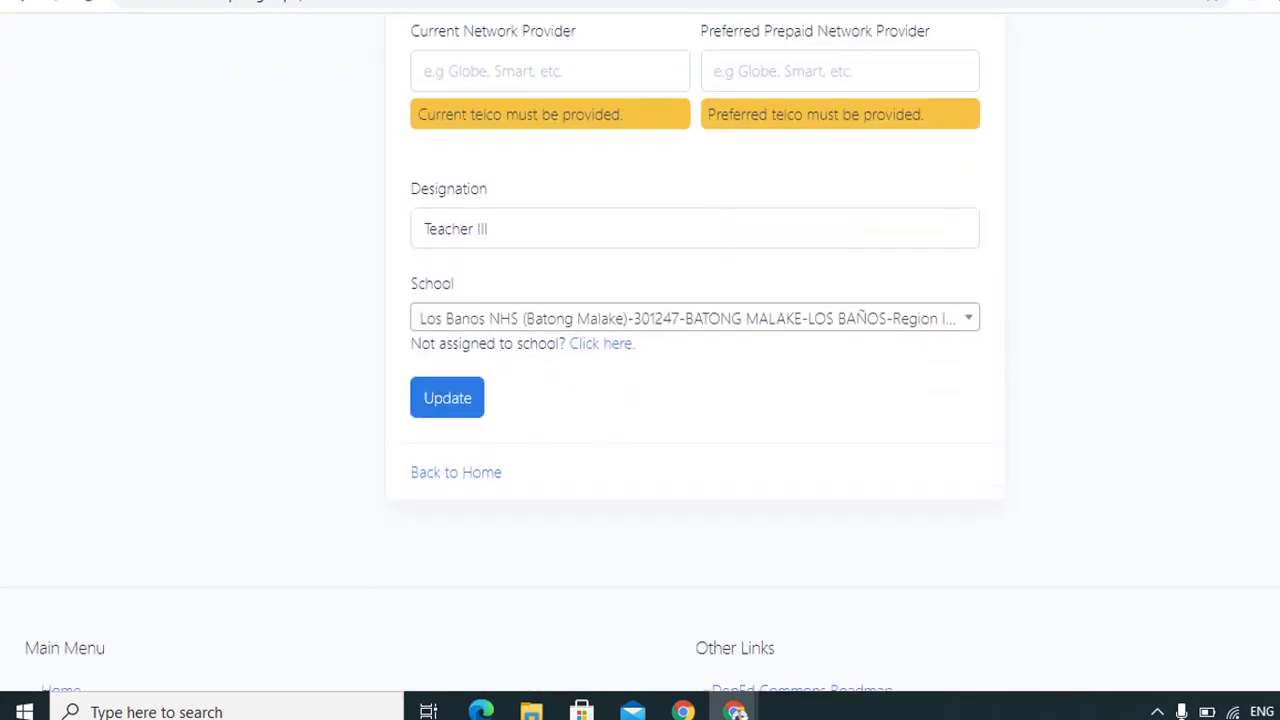
scroll(695, 400, "up", 9)
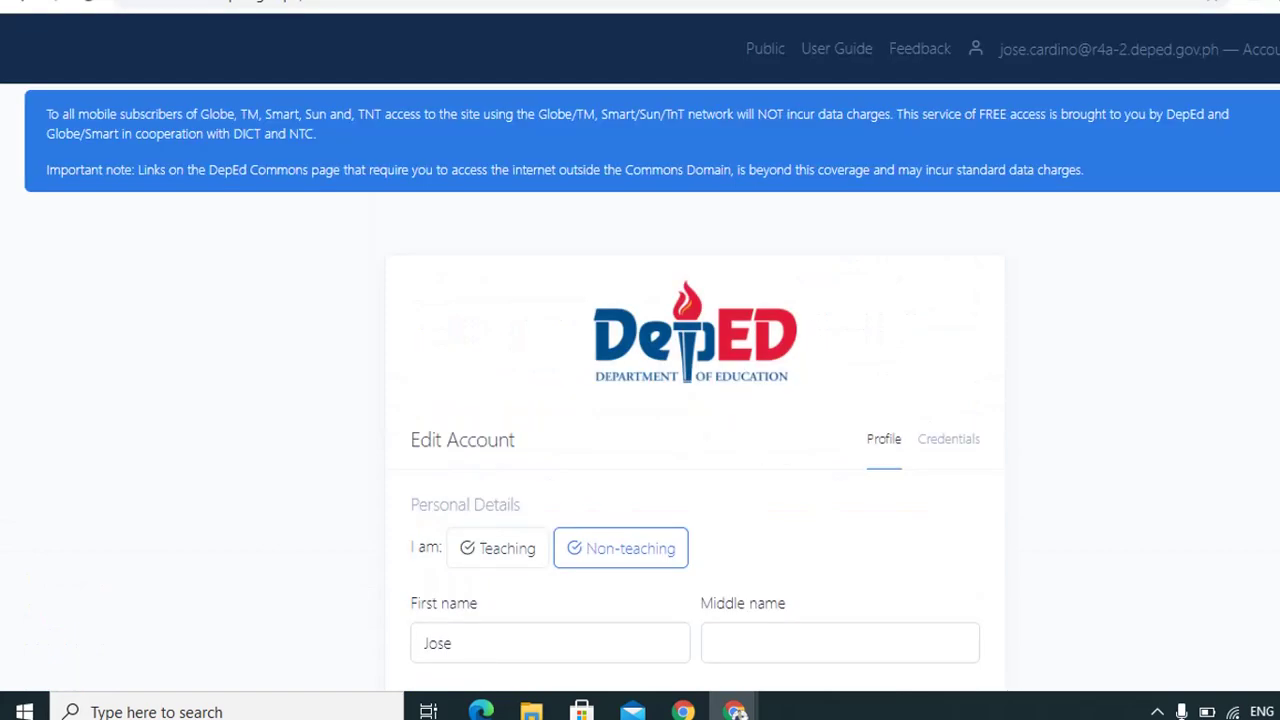
scroll(695, 400, "down", 9)
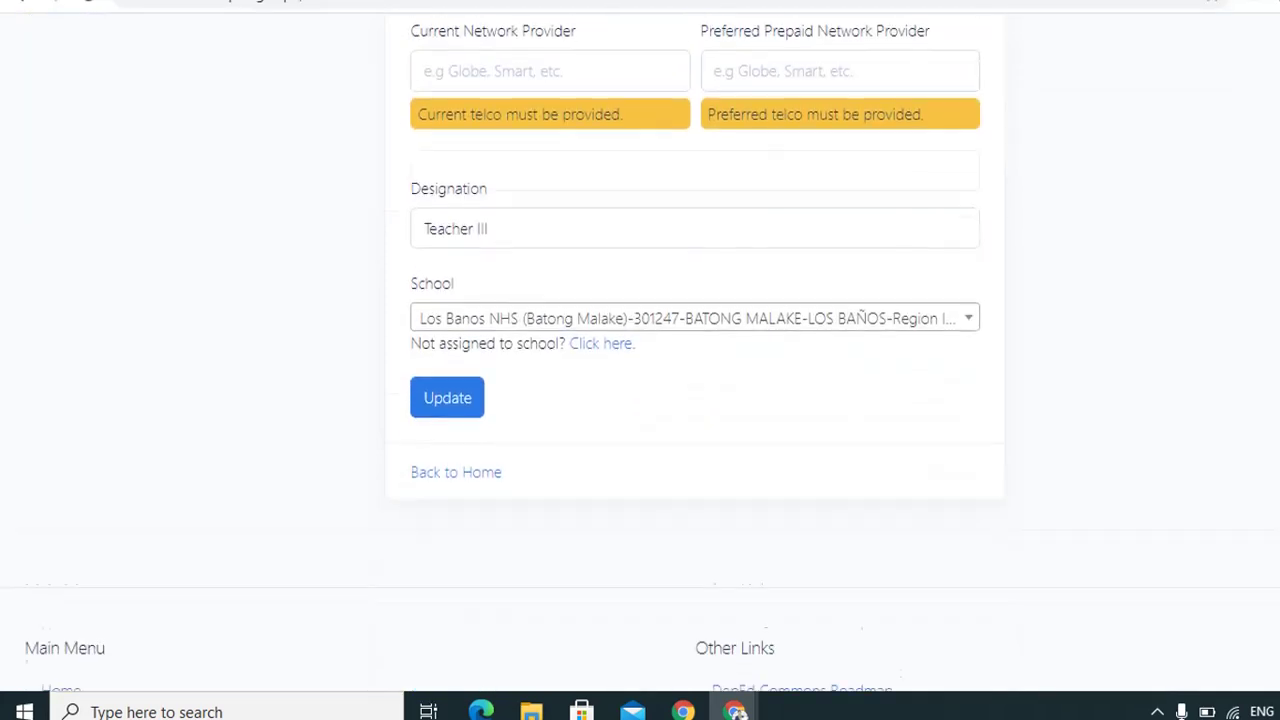
scroll(729, 383, "down", 1)
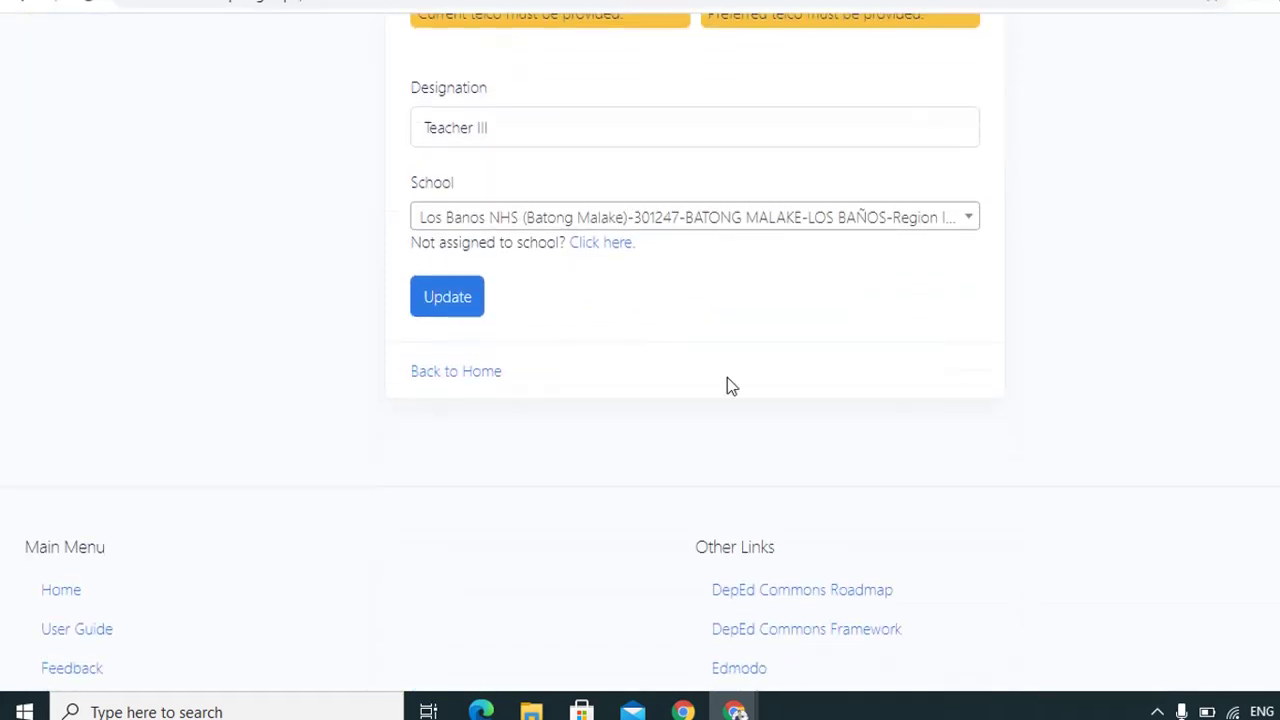
- Return to the DepEd Commons home page, browse the list of grade levels and open Grade 9
left_click(473, 381)
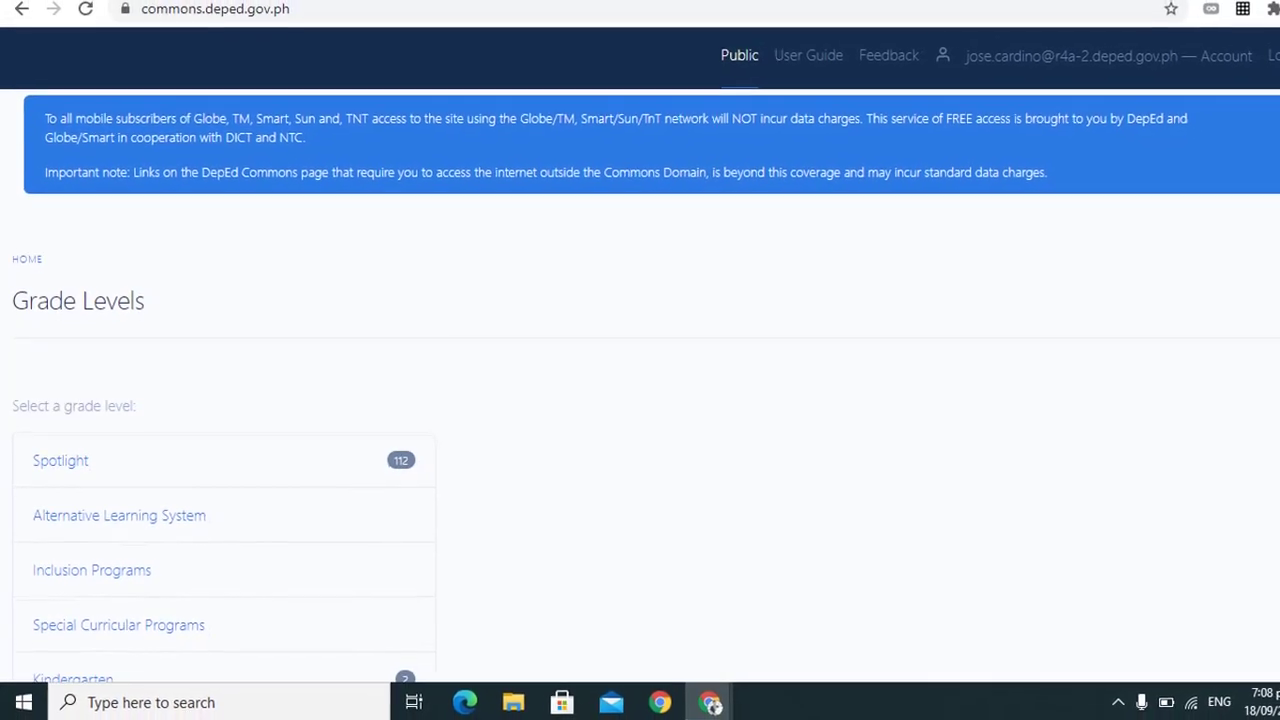
scroll(1277, 140, "down", 1)
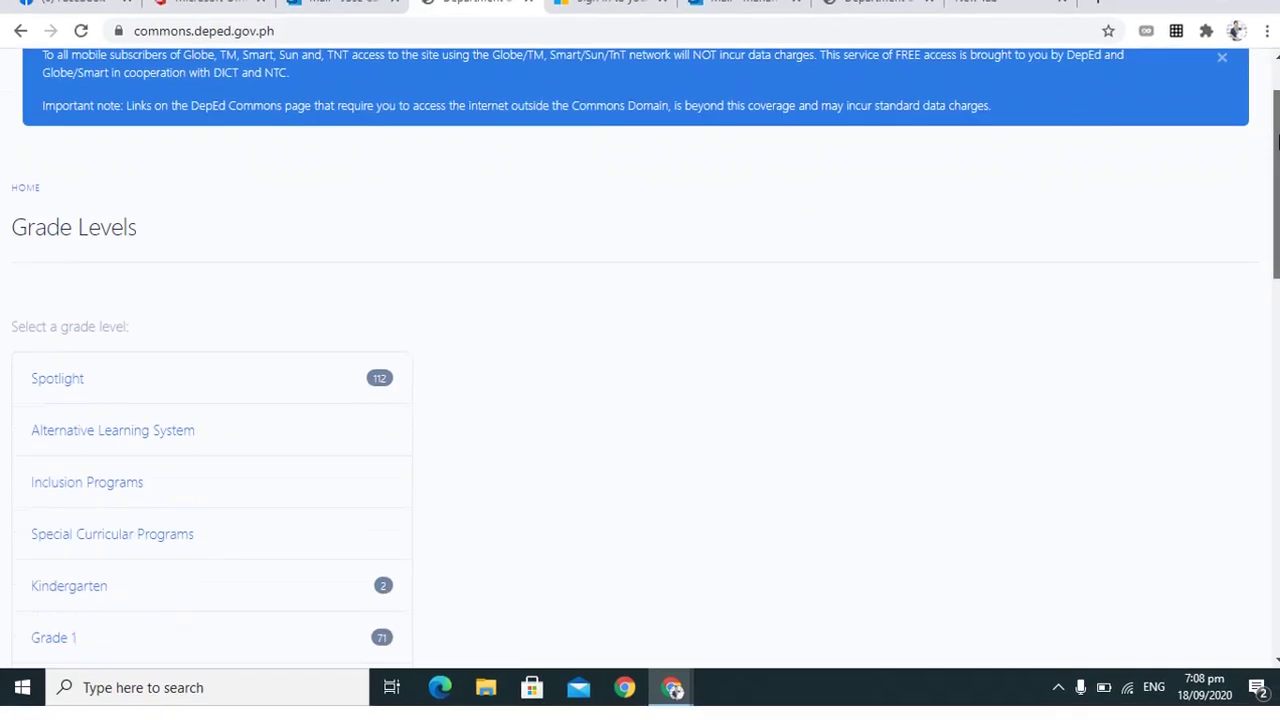
left_click_drag(1277, 140, 1274, 180)
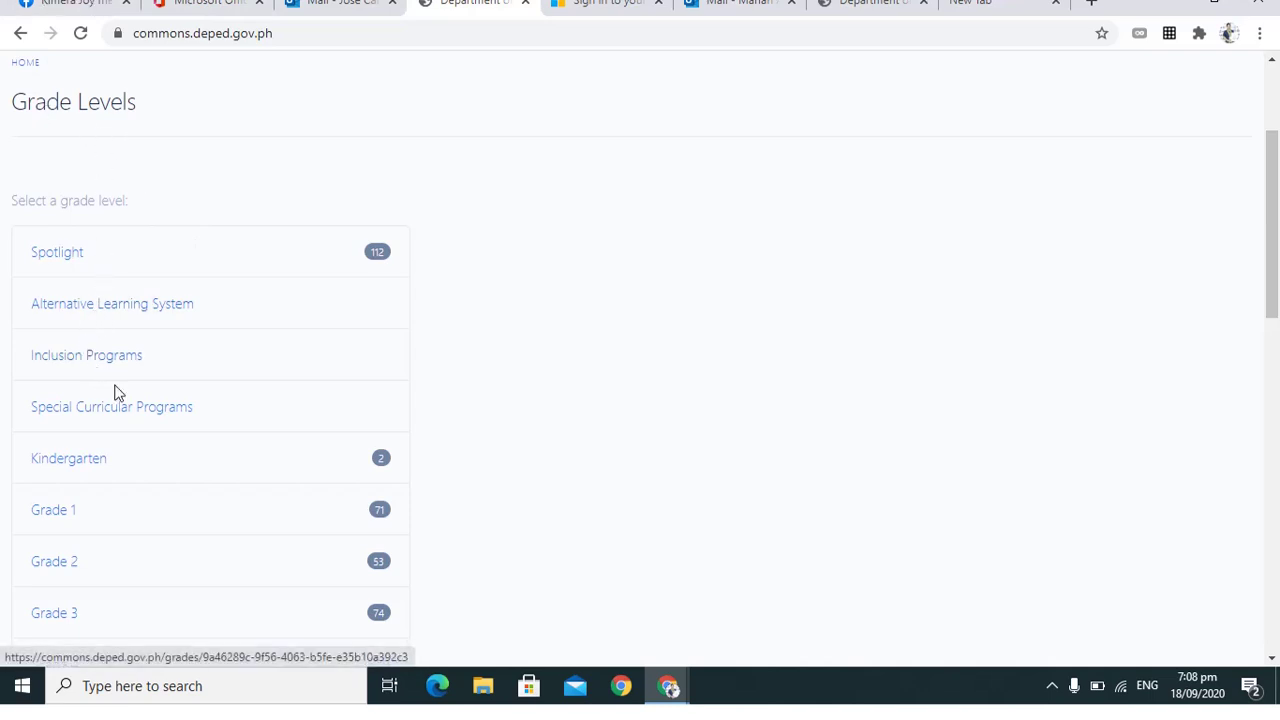
left_click_drag(1267, 210, 1277, 314)
left_click_drag(1273, 252, 1268, 344)
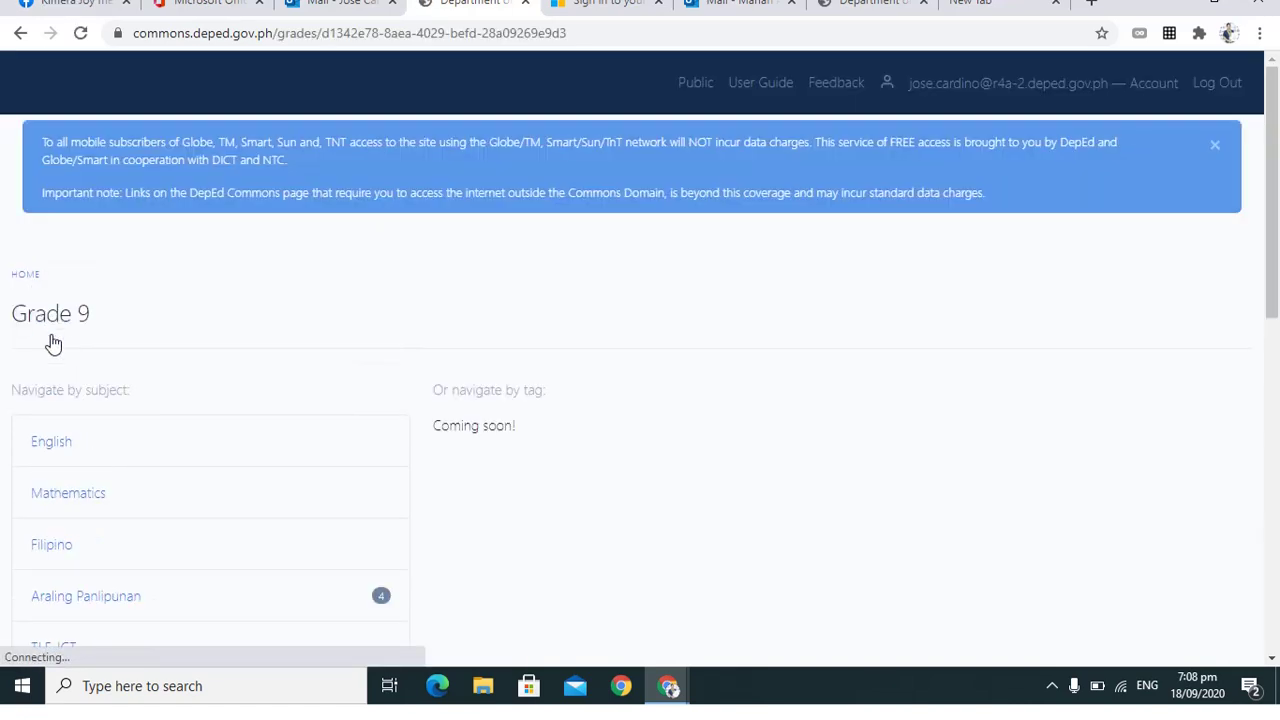
- Check the TLE-ICT subject page under Grade 9 and return to the list of subjects
left_click_drag(1275, 155, 1275, 271)
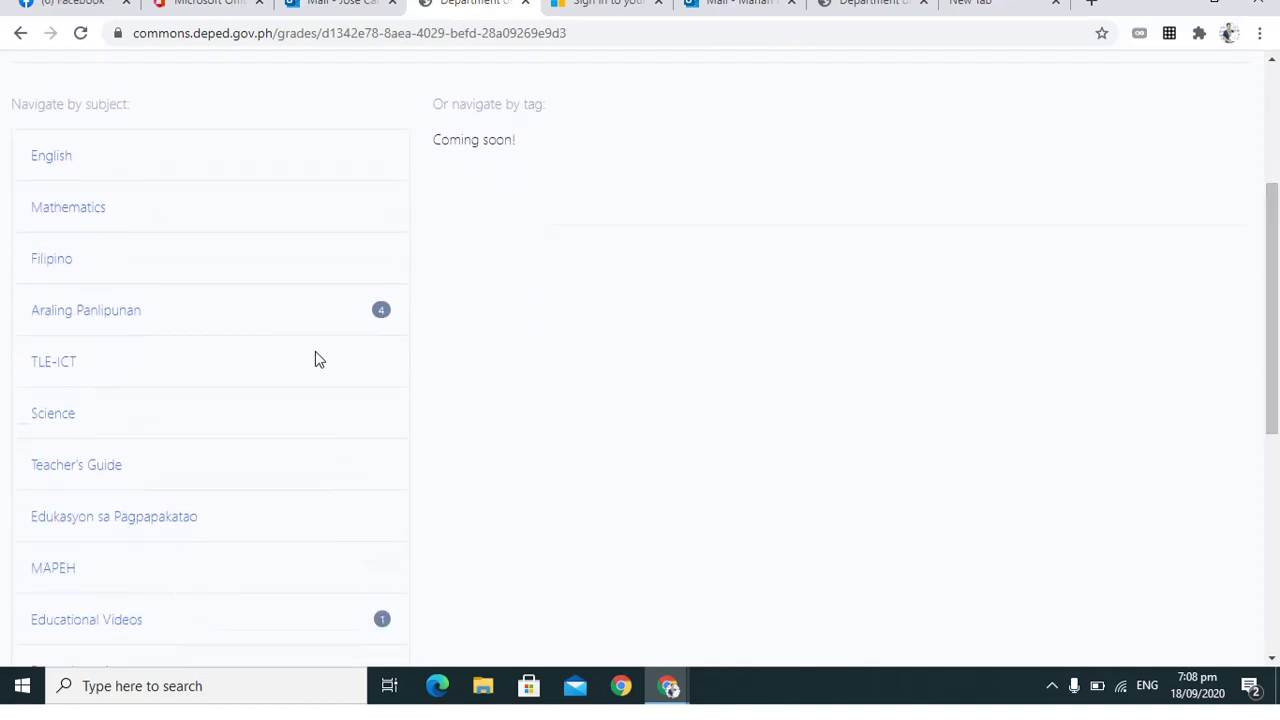
left_click(47, 369)
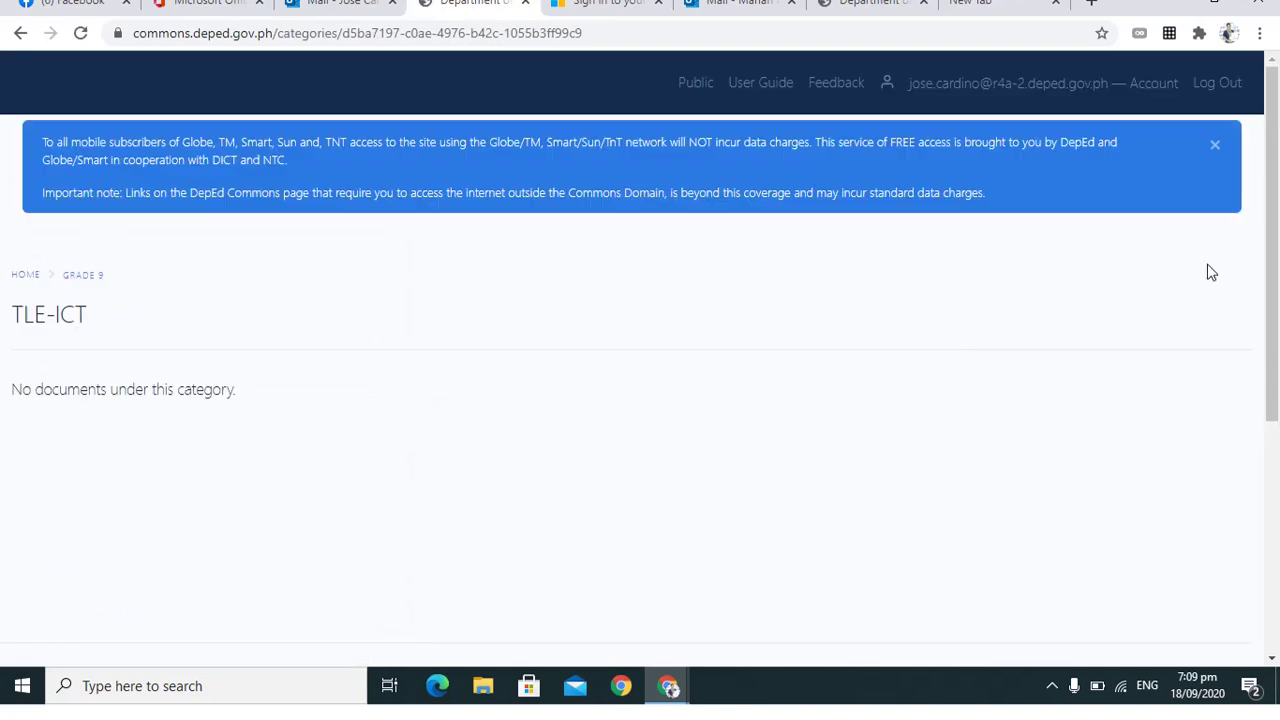
left_click_drag(1275, 153, 1274, 322)
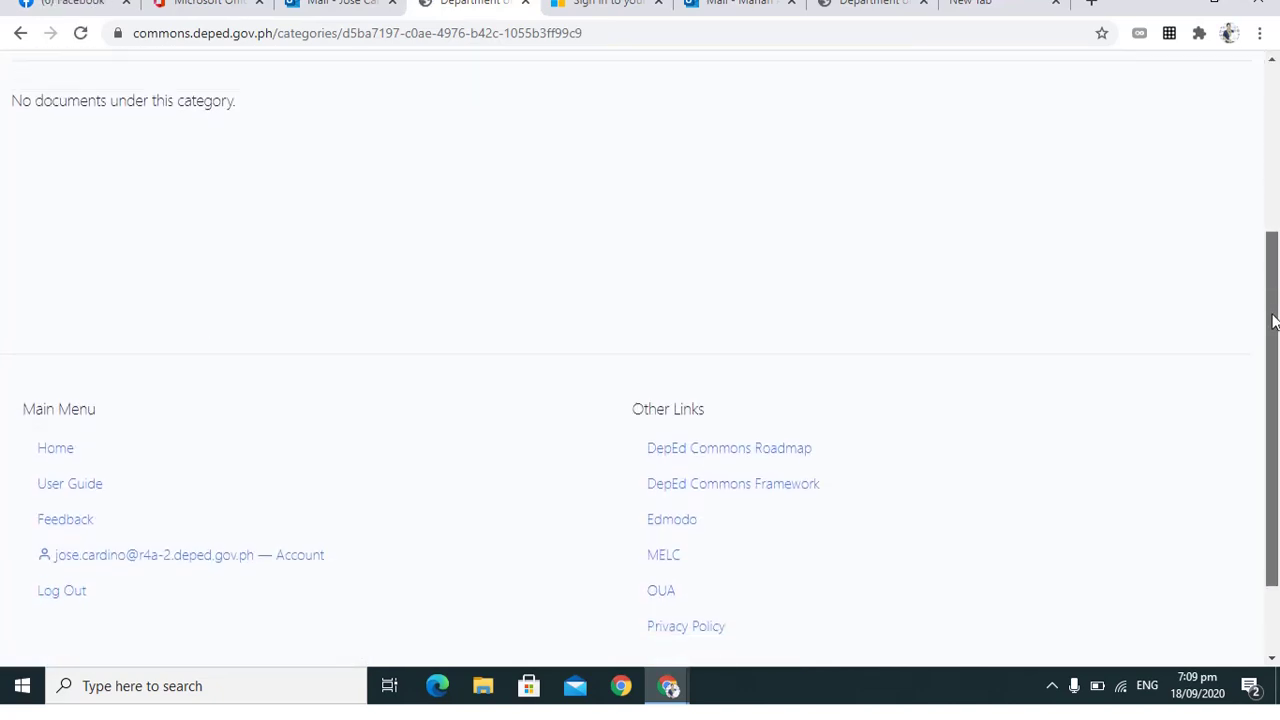
scroll(700, 300, "up", 2)
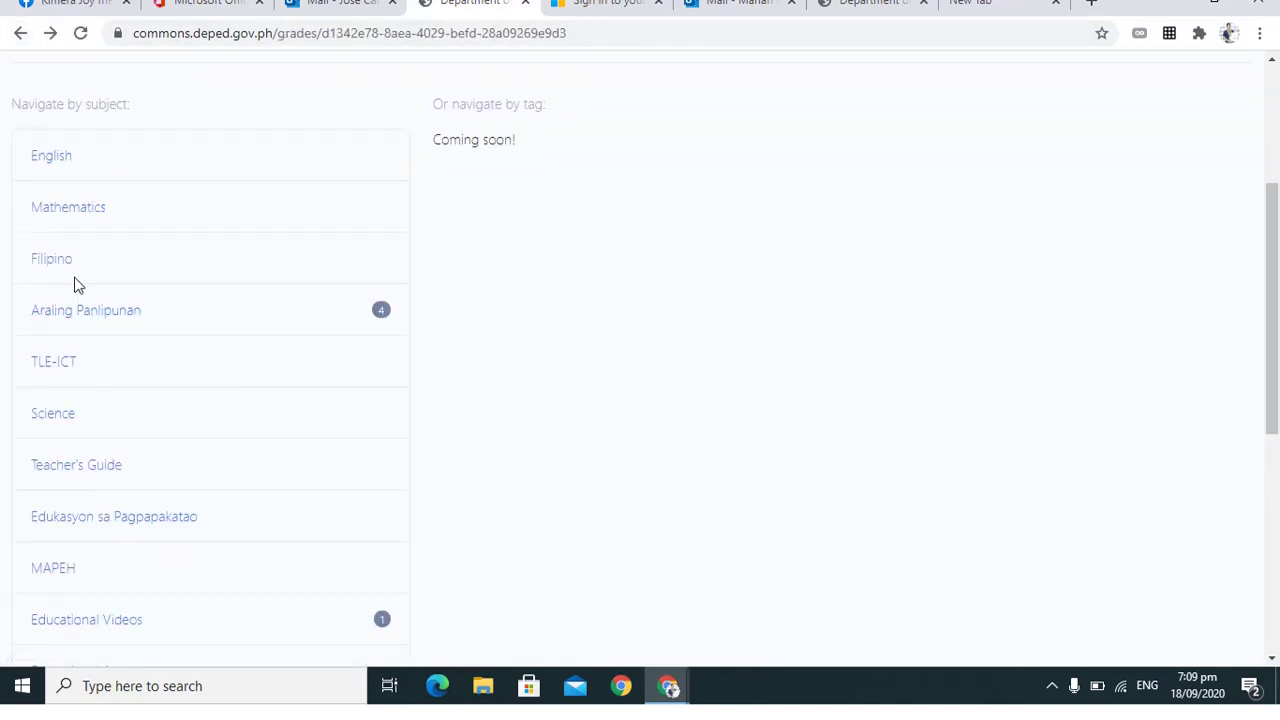
- Check the Grade 9 English and Mathematics subject pages and return to the home page
left_click(55, 160)
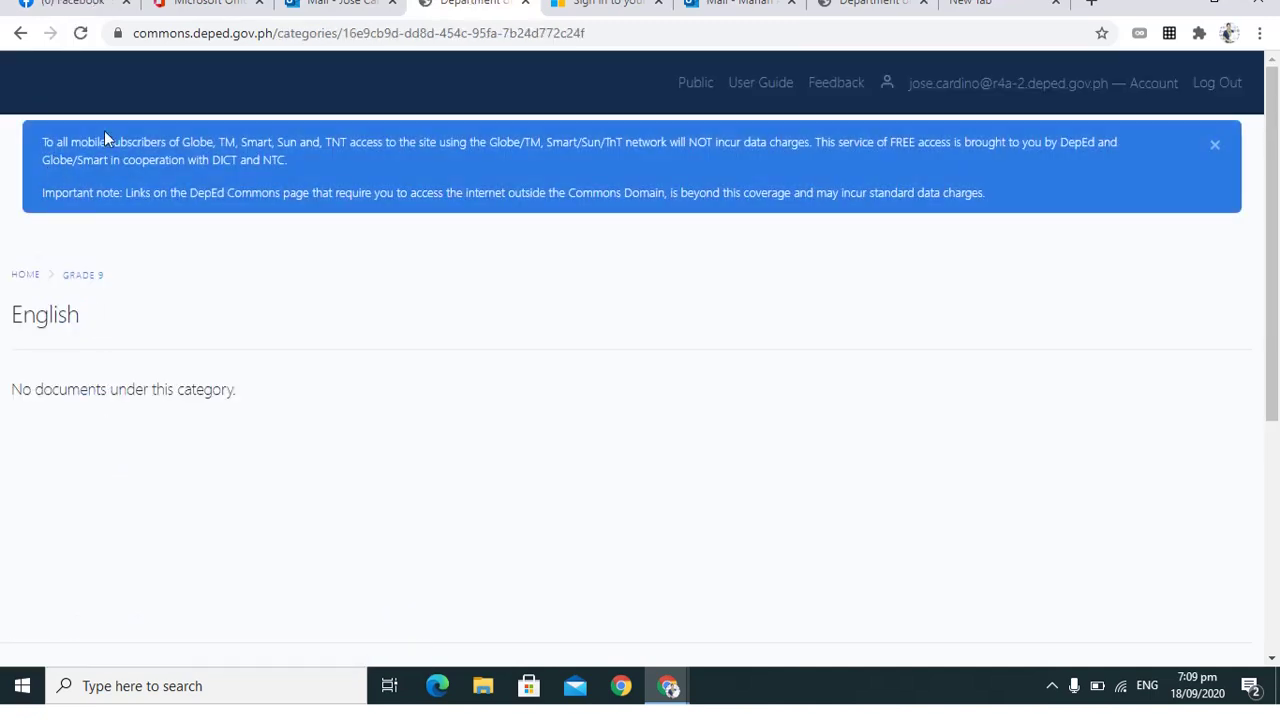
left_click(19, 34)
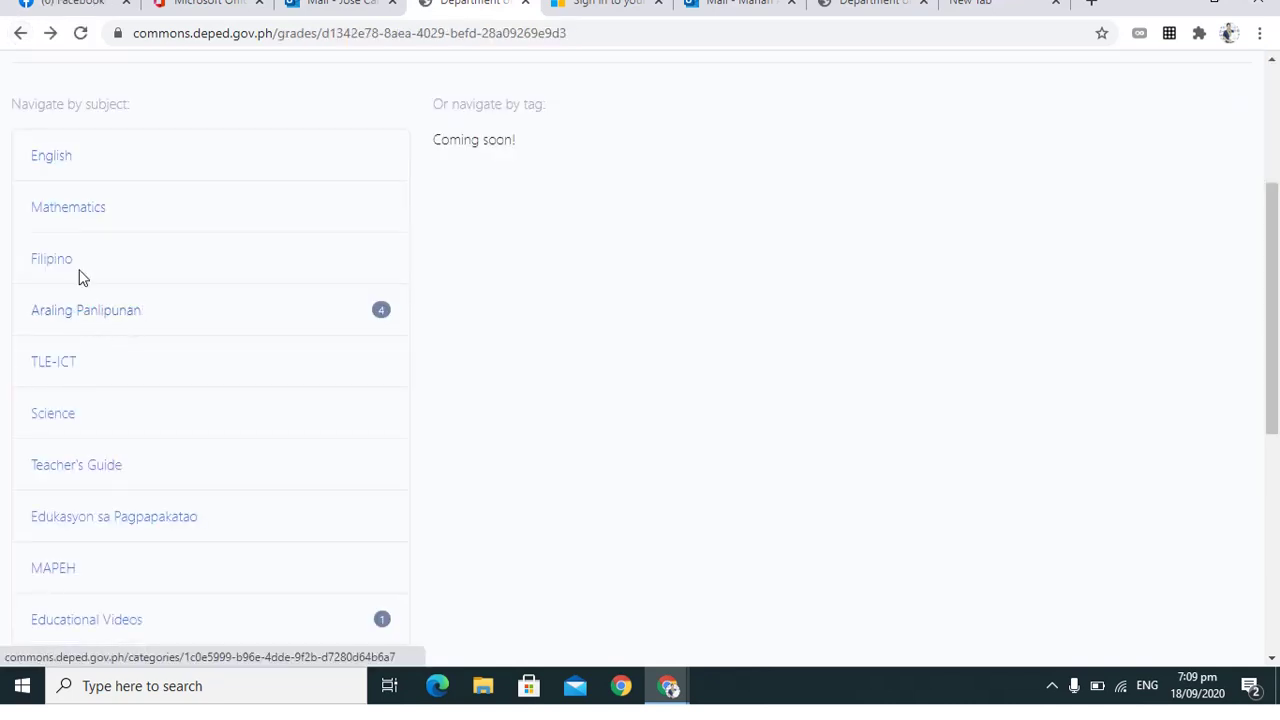
left_click(80, 215)
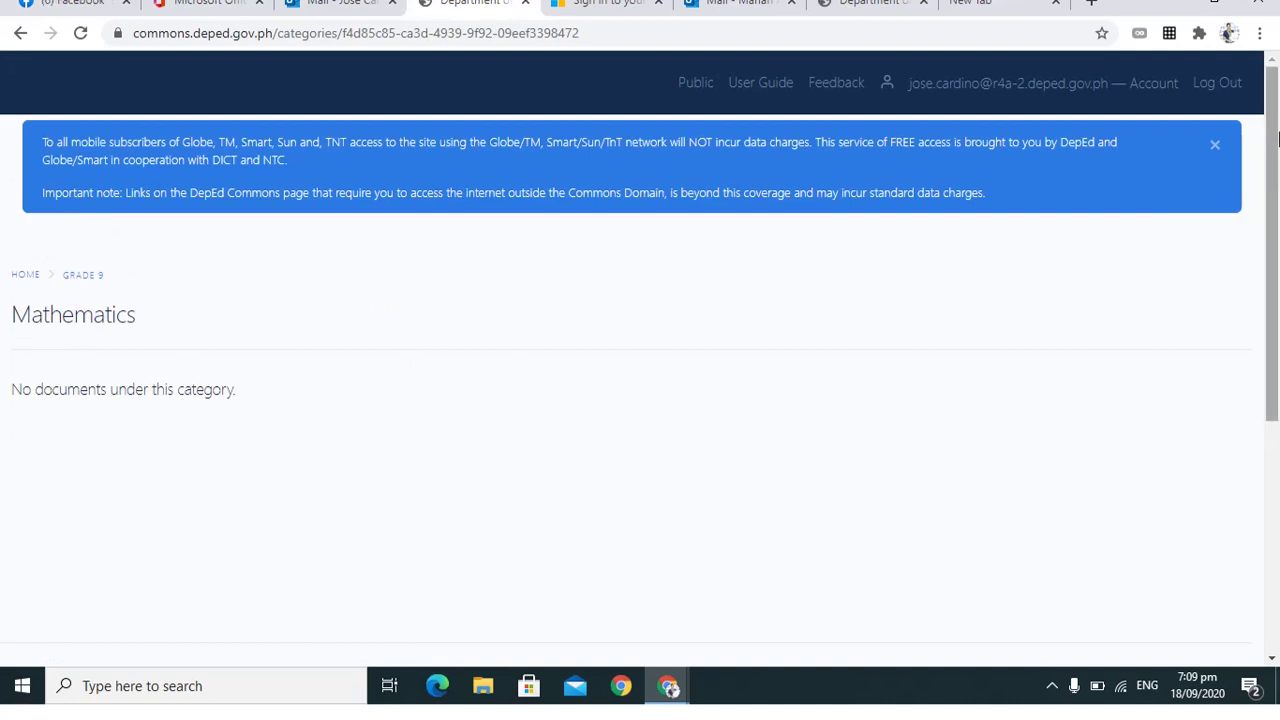
left_click_drag(1273, 124, 1277, 386)
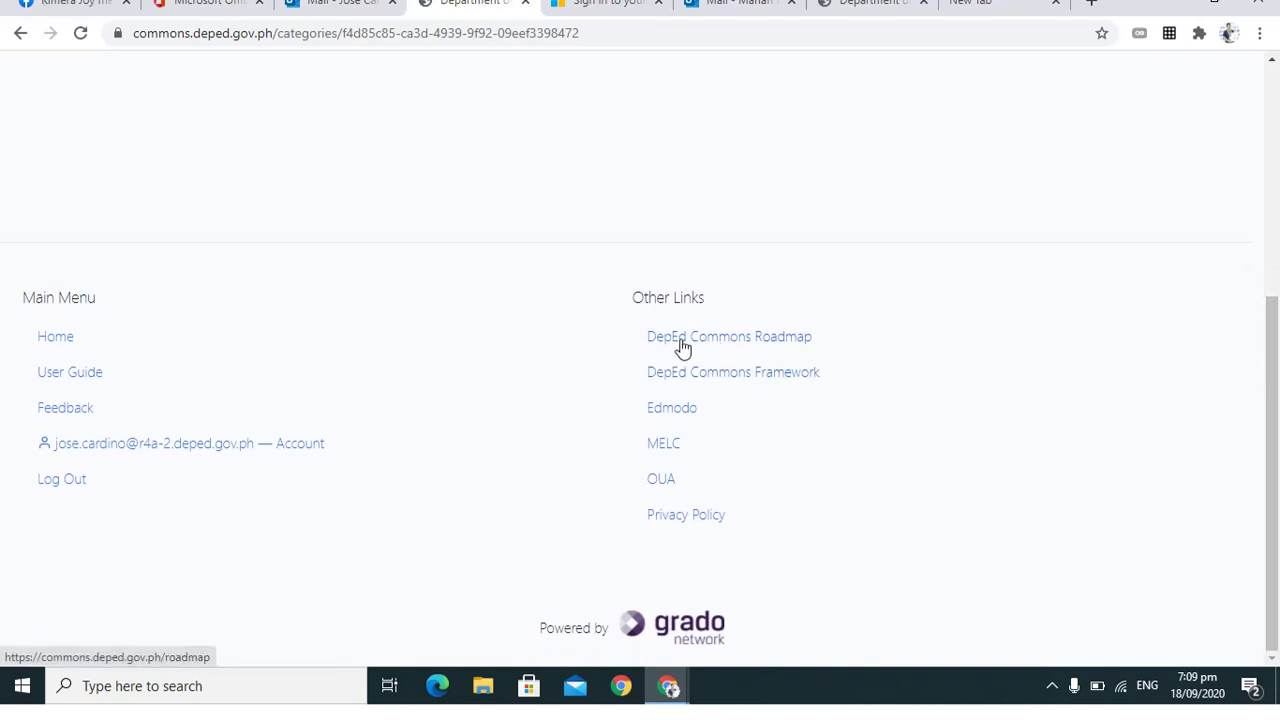
left_click(52, 342)
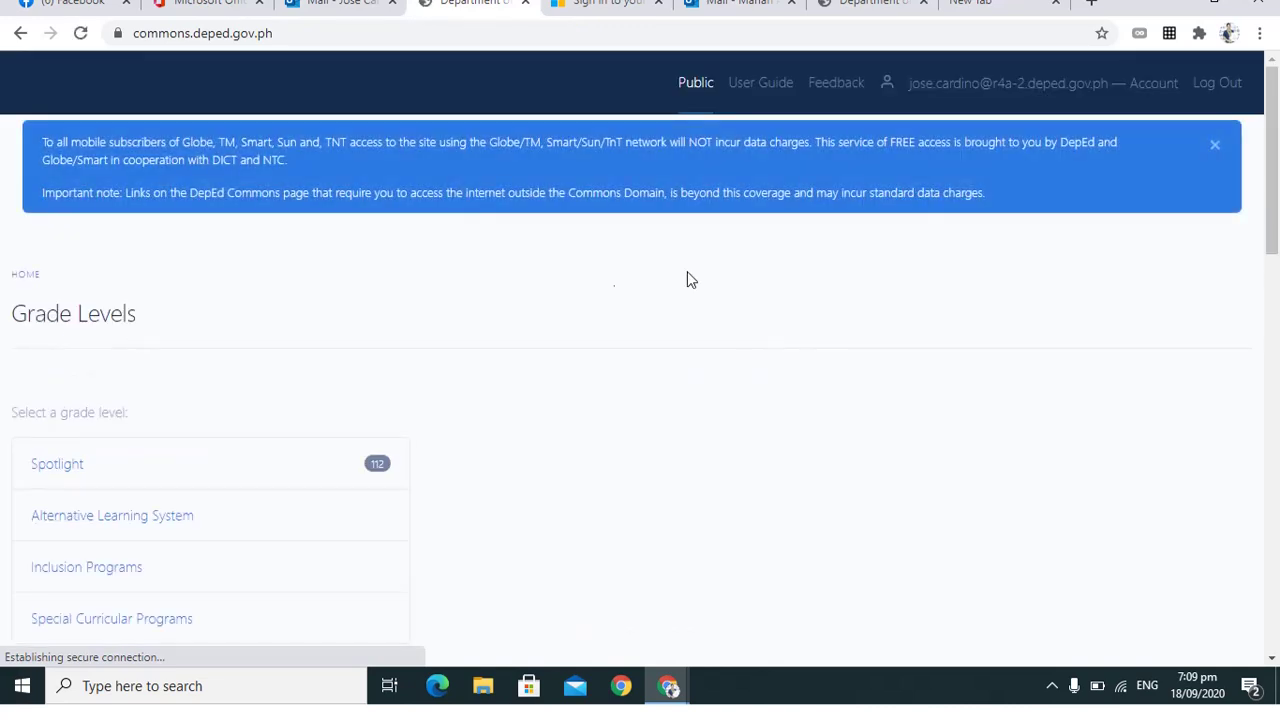
- Find Grade 7 in the list of grade levels and check its English subject page
left_click_drag(1276, 150, 1276, 259)
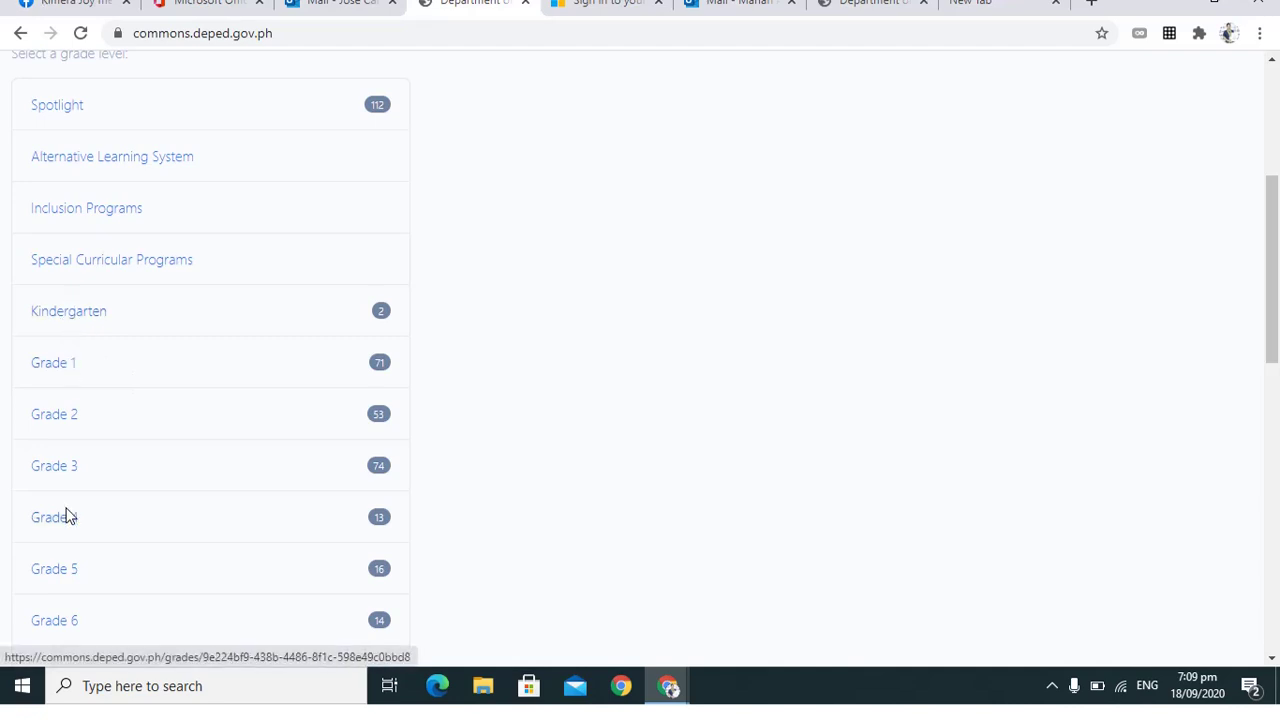
left_click_drag(1278, 230, 1276, 273)
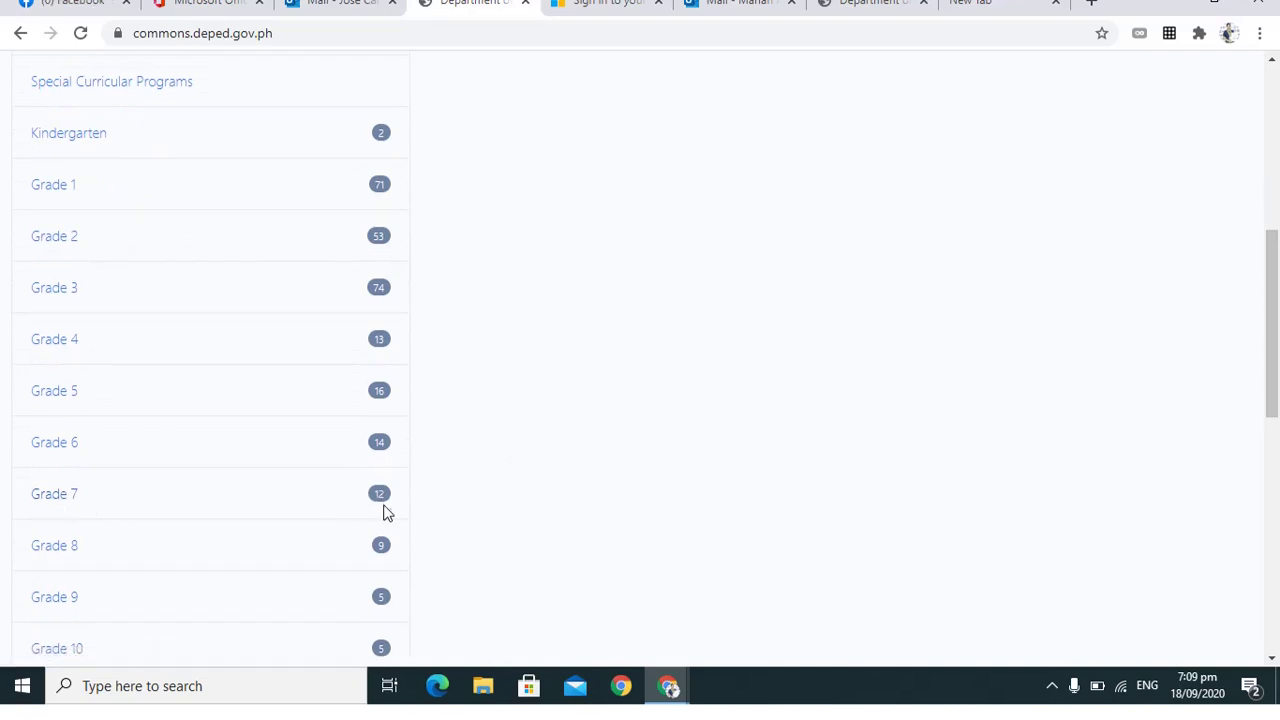
left_click(42, 500)
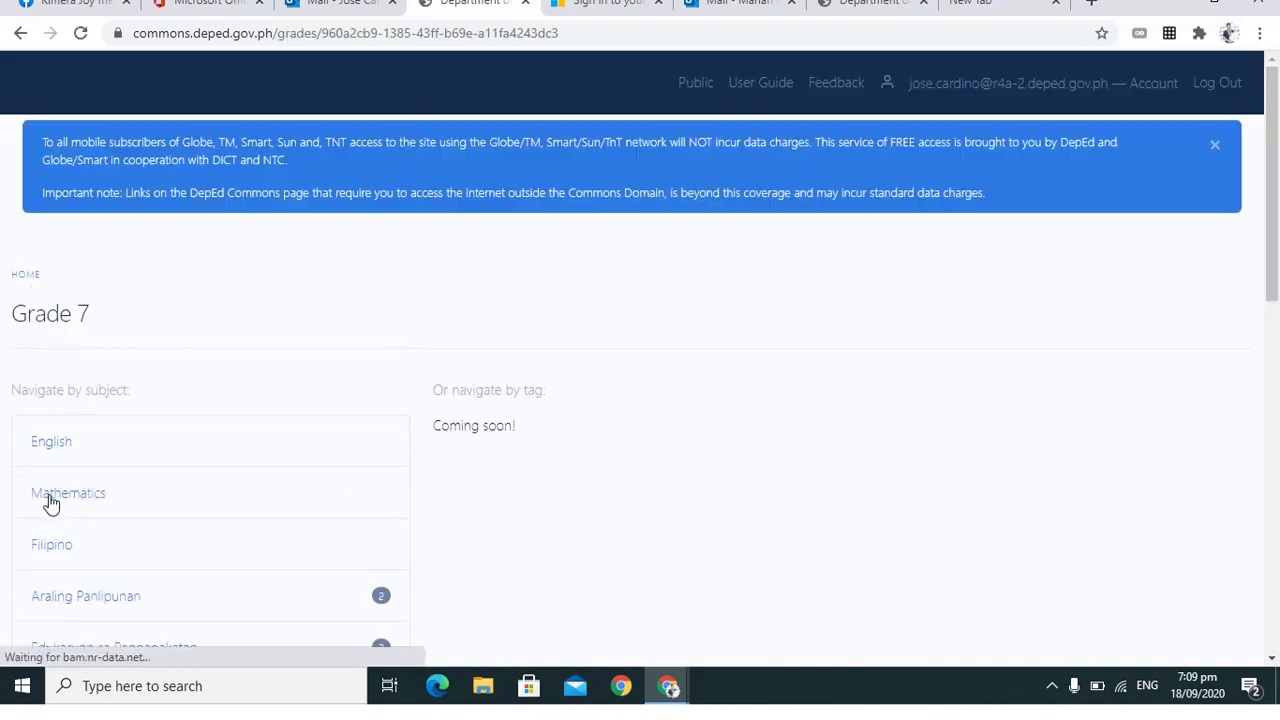
left_click(65, 451)
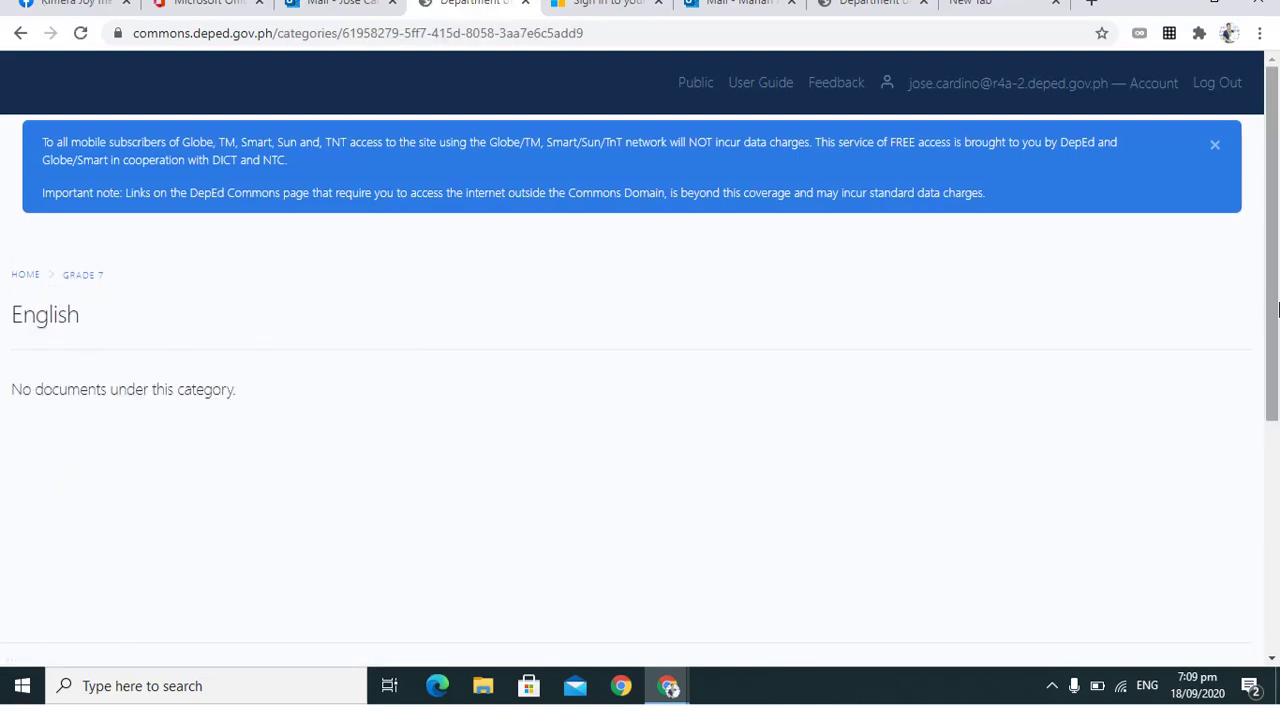
- Log out of the DepEd Commons account from the footer's main menu
left_click_drag(1274, 193, 1277, 365)
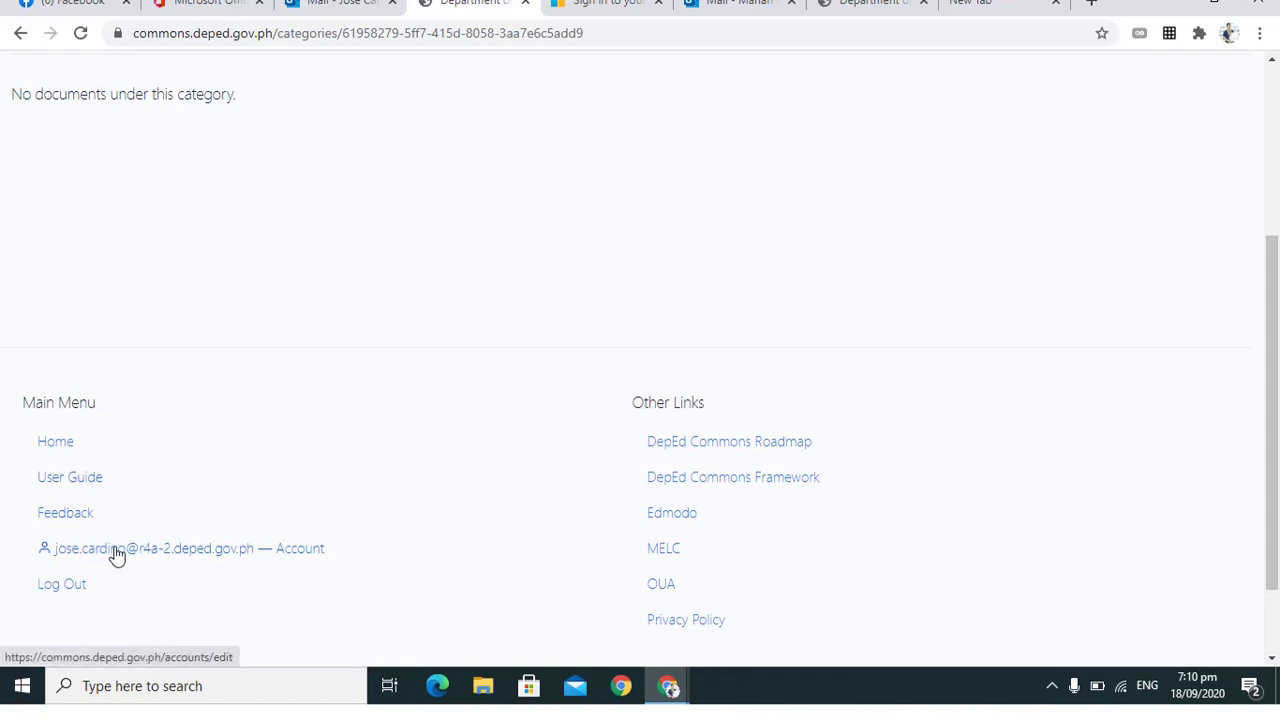
left_click(57, 590)
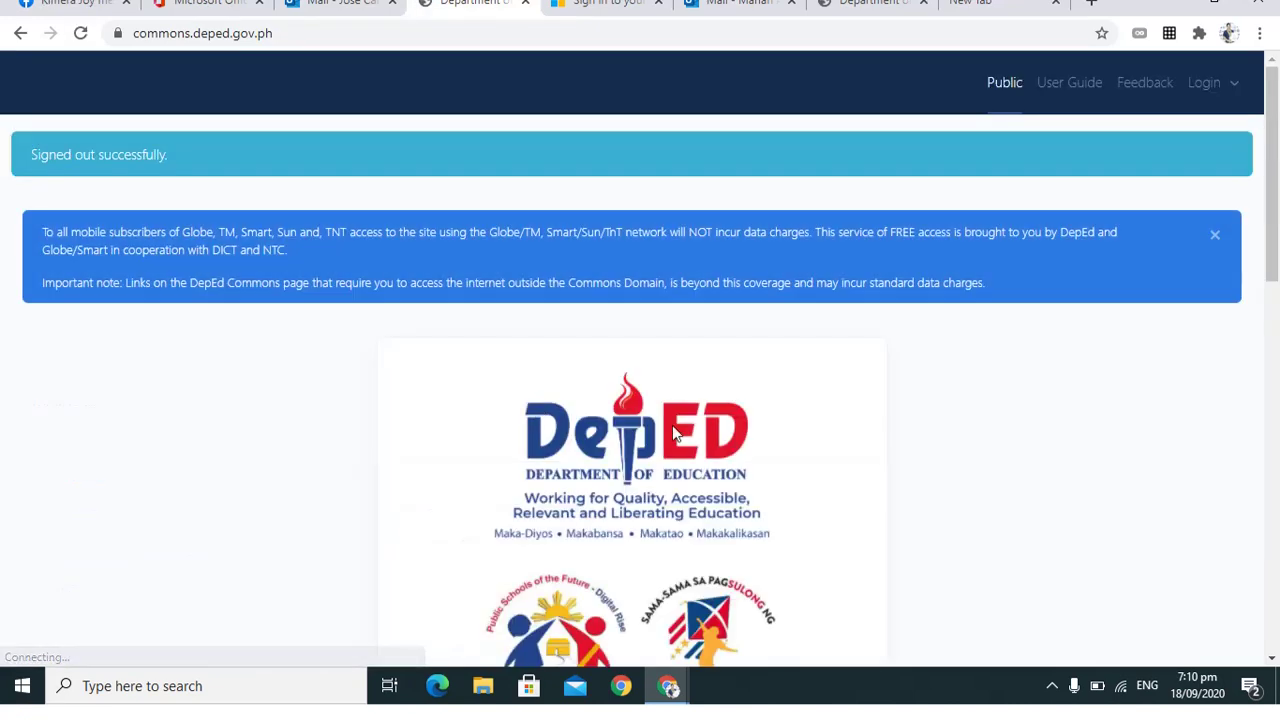